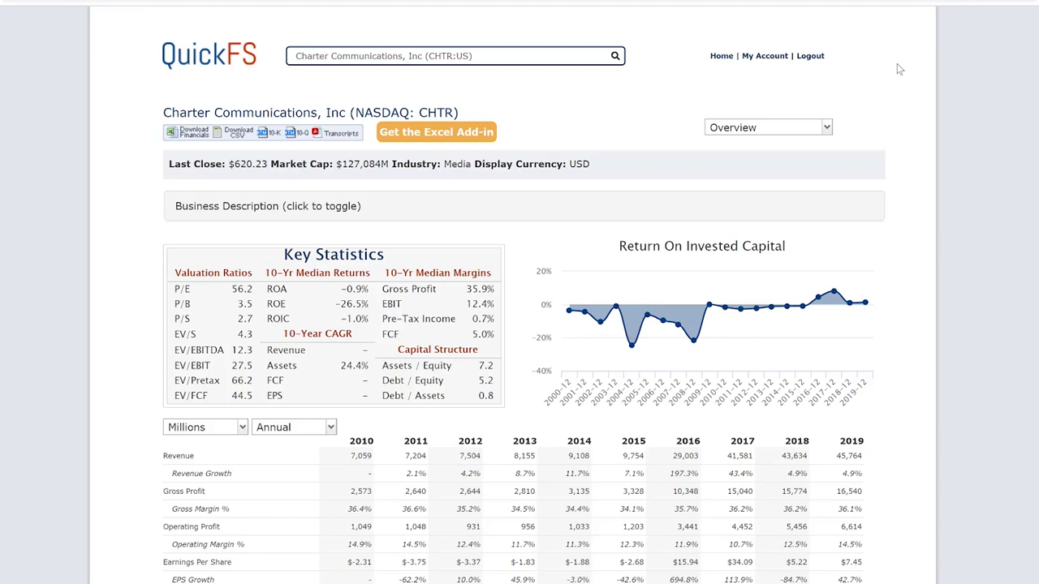
# Look up the ticker ATNI and open the ATN International company page.
pyautogui.click(466, 64)
pyautogui.write('anti')
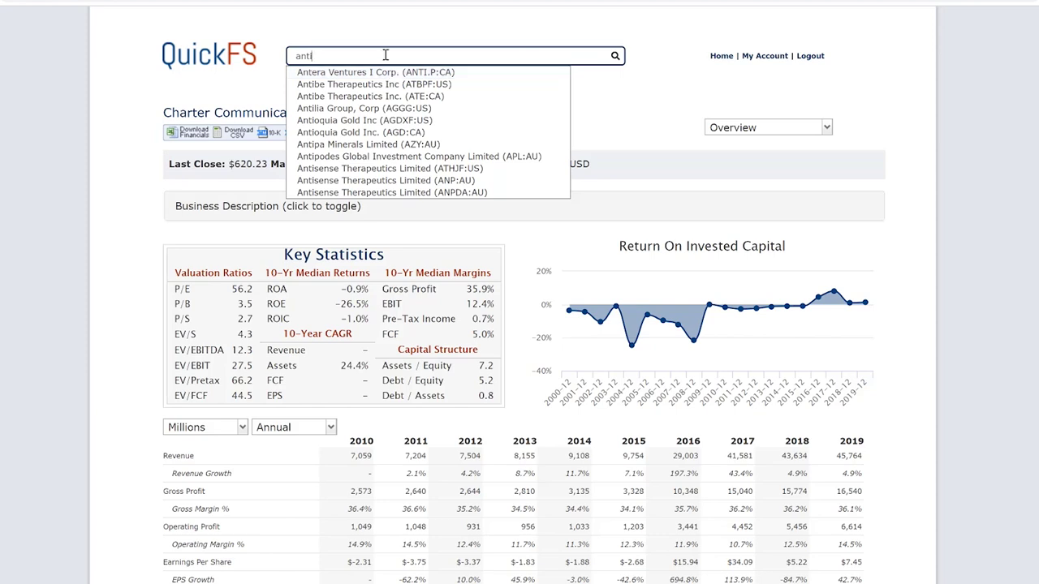
pyautogui.press('BackSpace')
pyautogui.press('BackSpace')
pyautogui.press('BackSpace')
pyautogui.write('tni')
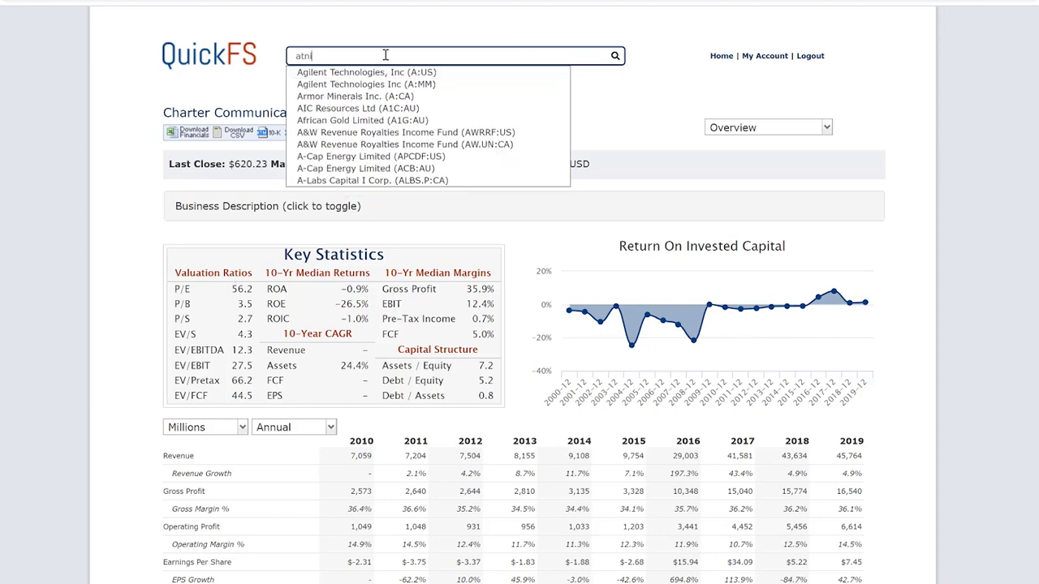
pyautogui.click(397, 73)
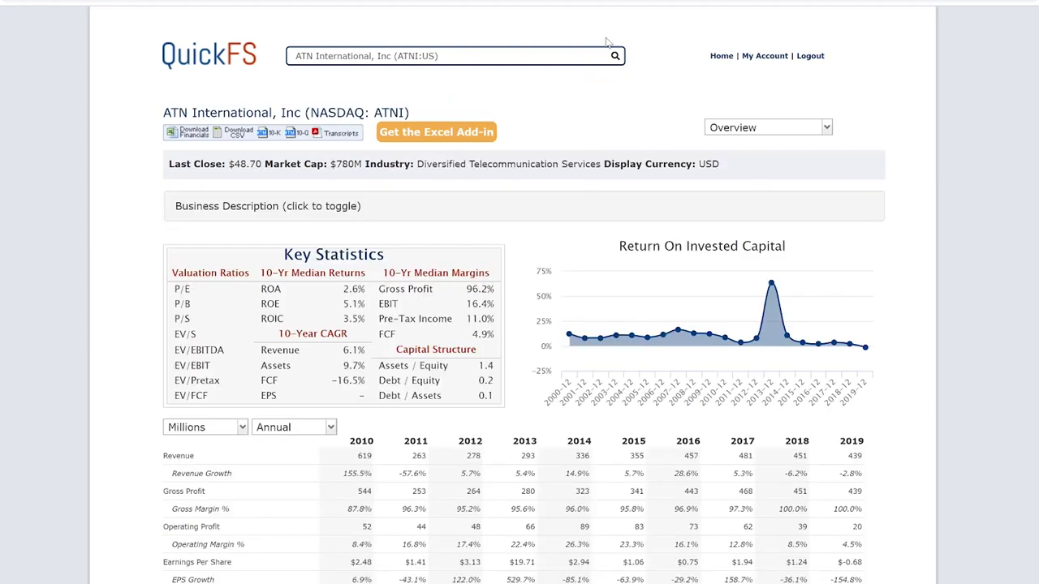
# Expand ATN International's business description, highlight the passage on its Bermuda, Cayman and Virgin Islands services, and review the overview figures.
pyautogui.scroll(-1, 836, 333)
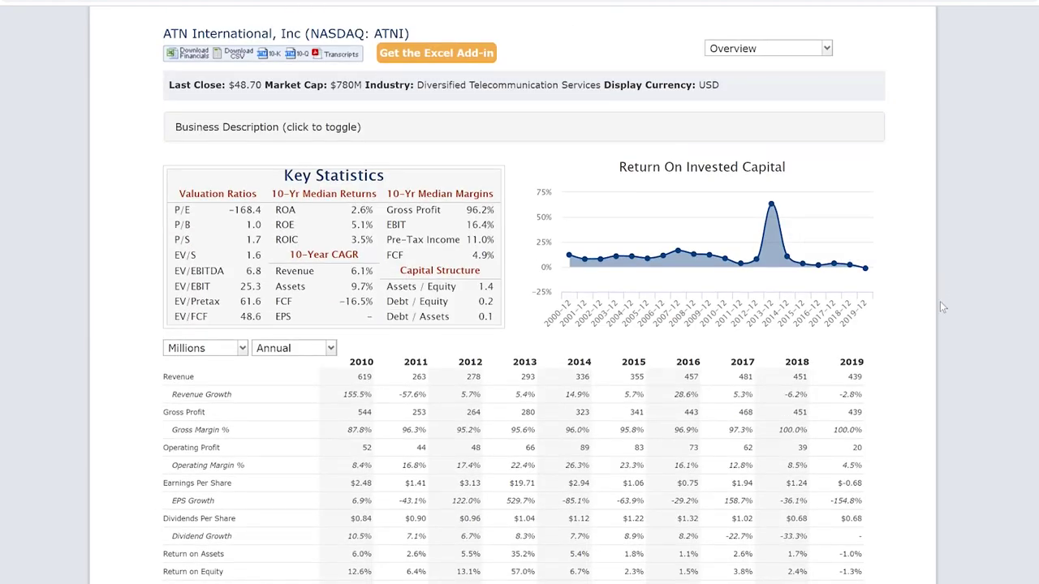
pyautogui.click(273, 130)
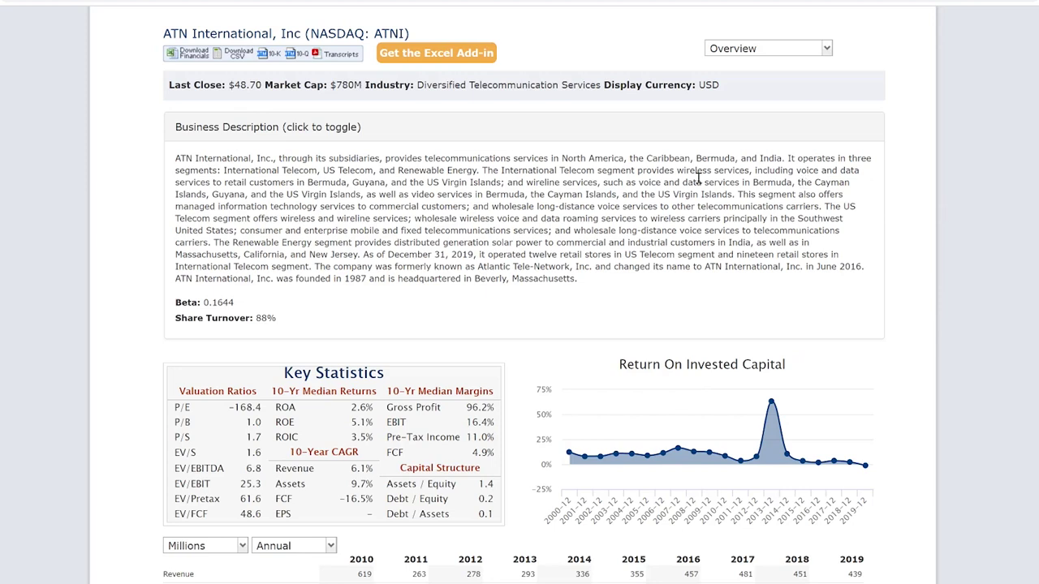
pyautogui.moveTo(692, 182); pyautogui.dragTo(844, 198)
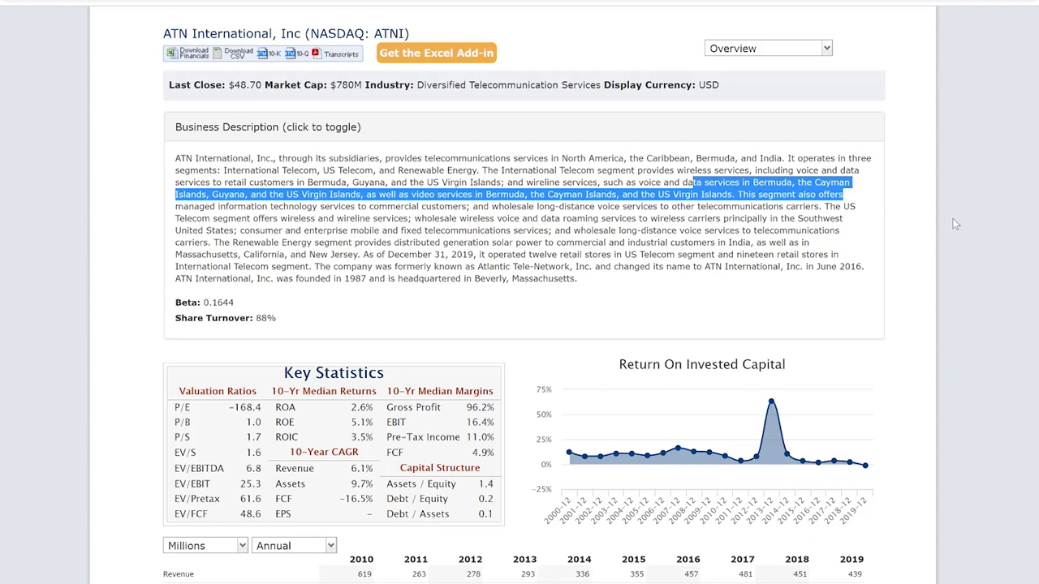
pyautogui.scroll(-1, 954, 223)
pyautogui.scroll(-1, 954, 222)
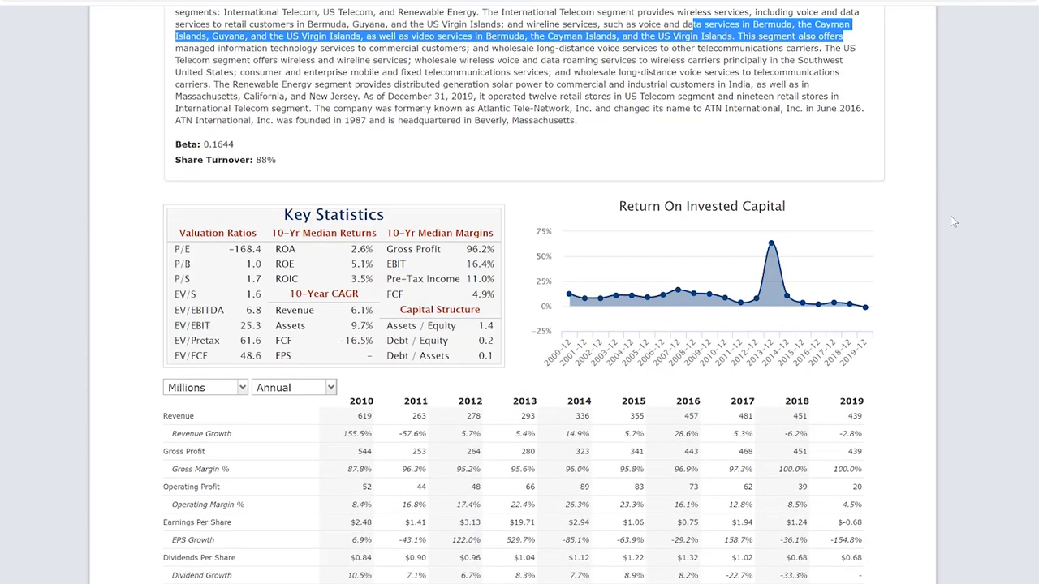
pyautogui.scroll(-1, 953, 222)
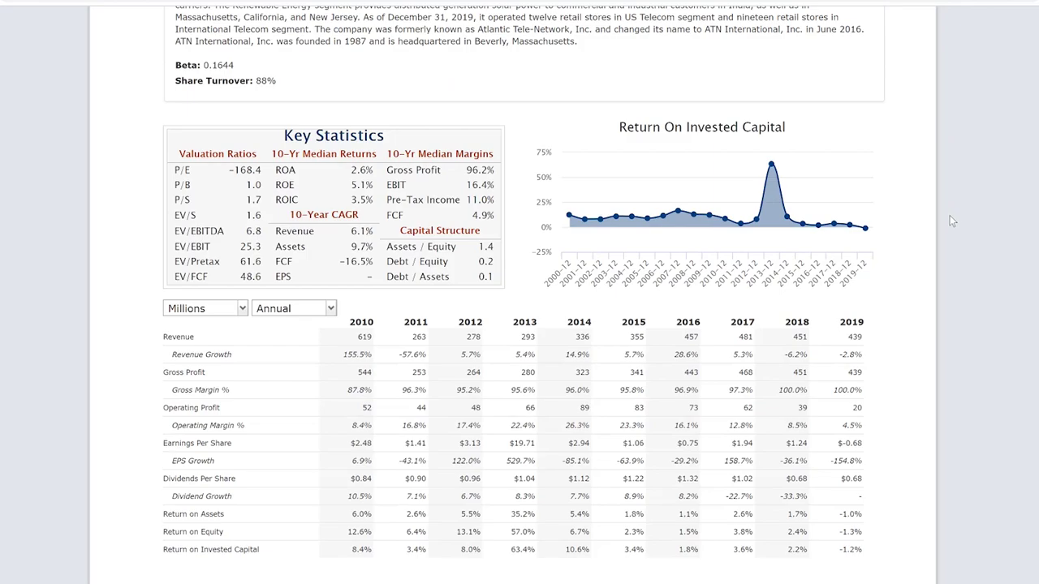
# Inspect the 2013 peak in ATN International's Return On Invested Capital chart.
pyautogui.scroll(4, 949, 215)
pyautogui.click(824, 128)
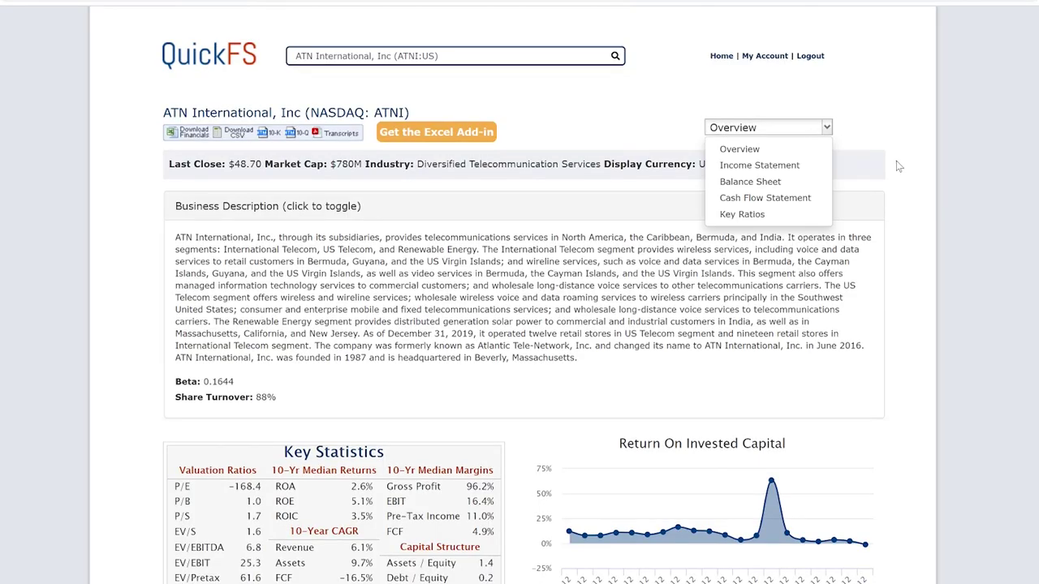
pyautogui.click(972, 210)
pyautogui.scroll(-2, 965, 198)
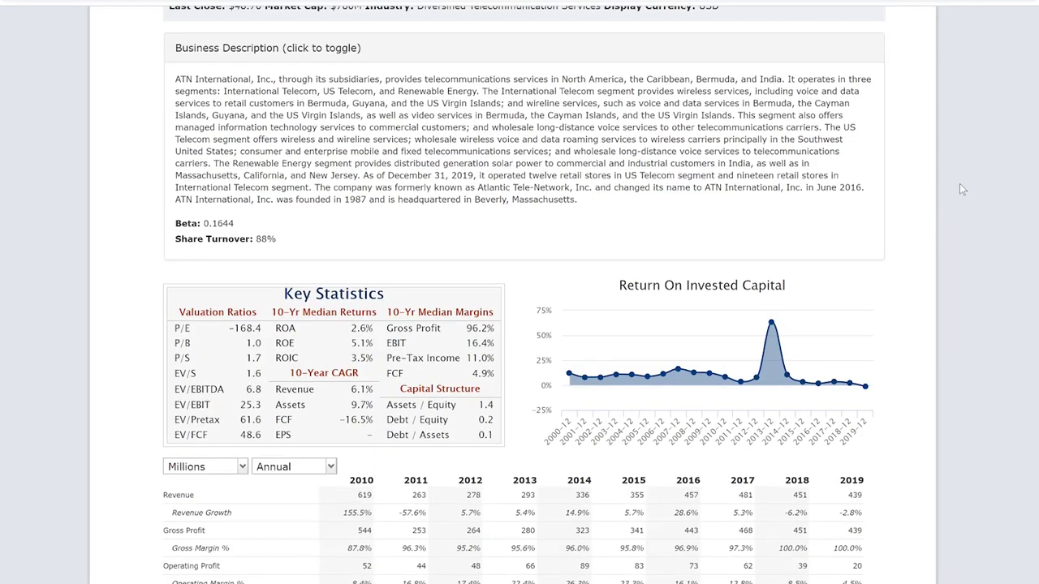
pyautogui.scroll(2, 775, 357)
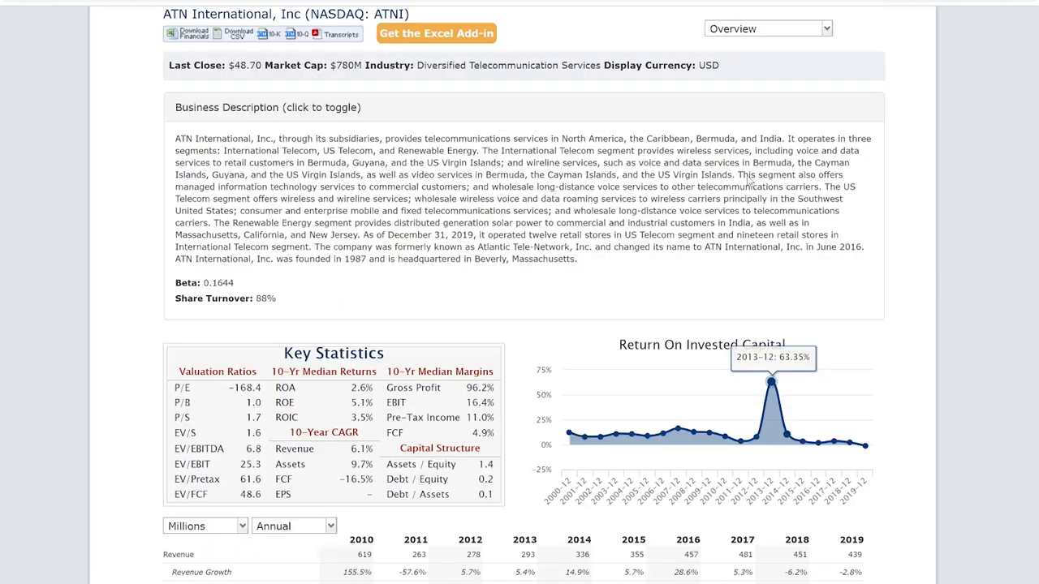
# Show ATN International's Key Ratios and review the returns, margins and capital structure.
pyautogui.click(800, 132)
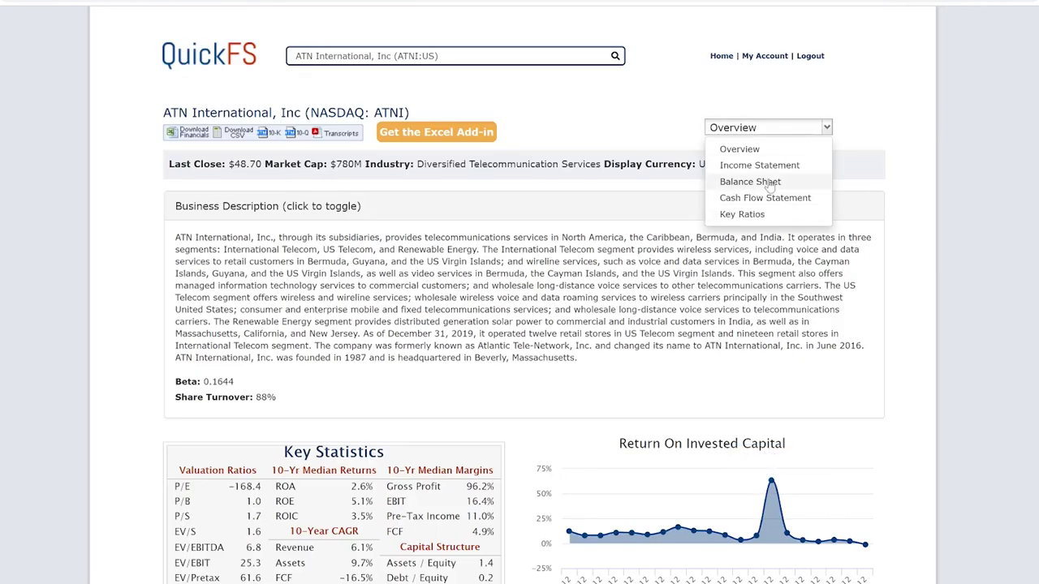
pyautogui.click(760, 216)
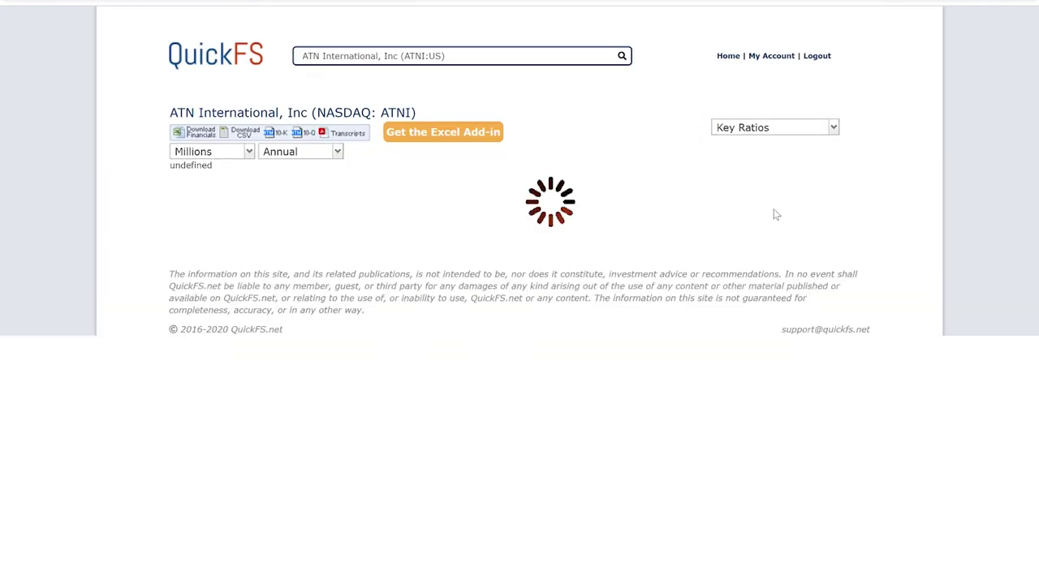
pyautogui.scroll(-1, 841, 158)
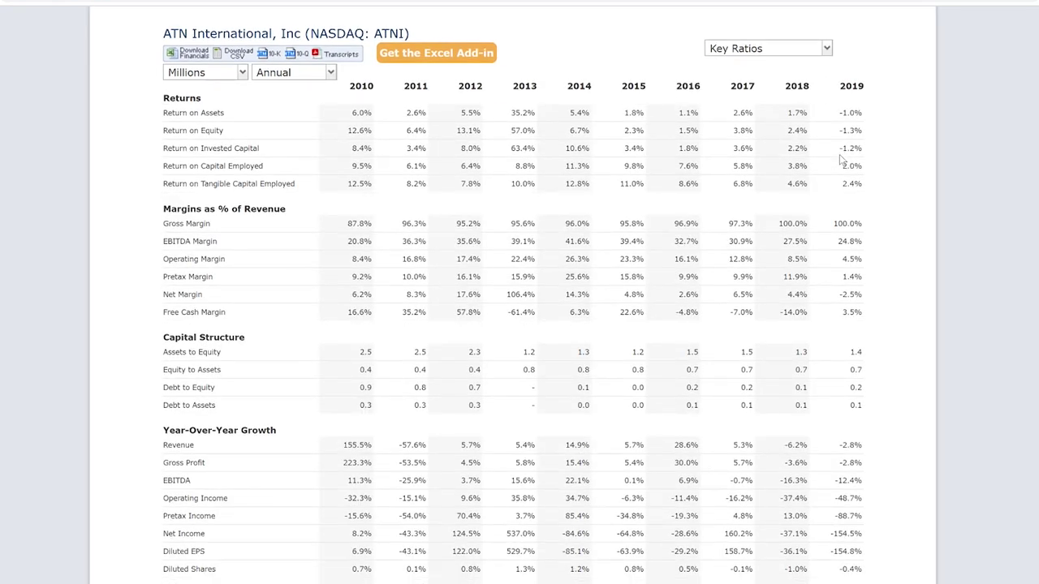
# View ATN International's Cash Flow Statement and return to the Overview with its key statistics.
pyautogui.click(803, 50)
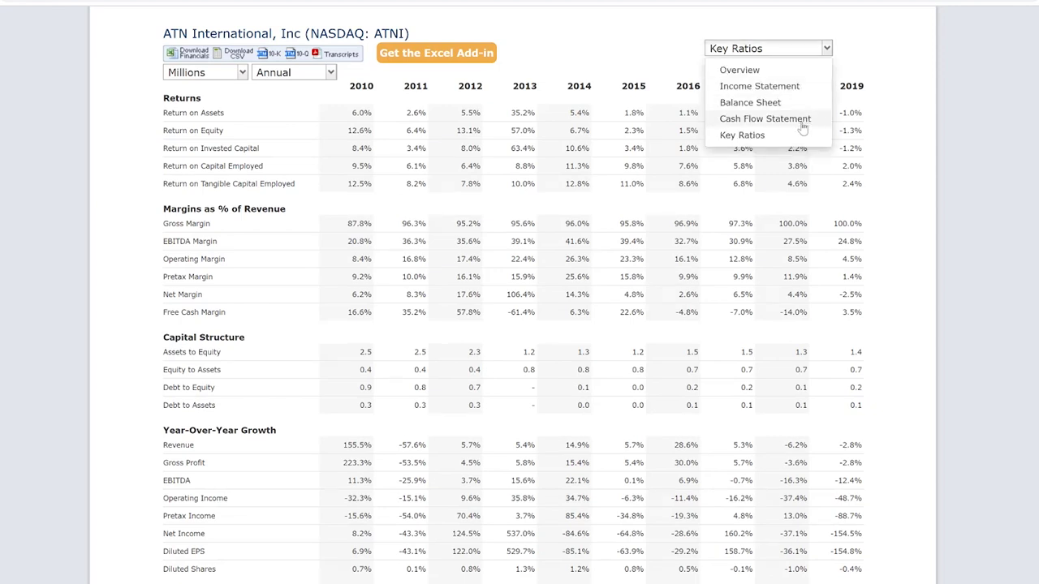
pyautogui.click(801, 124)
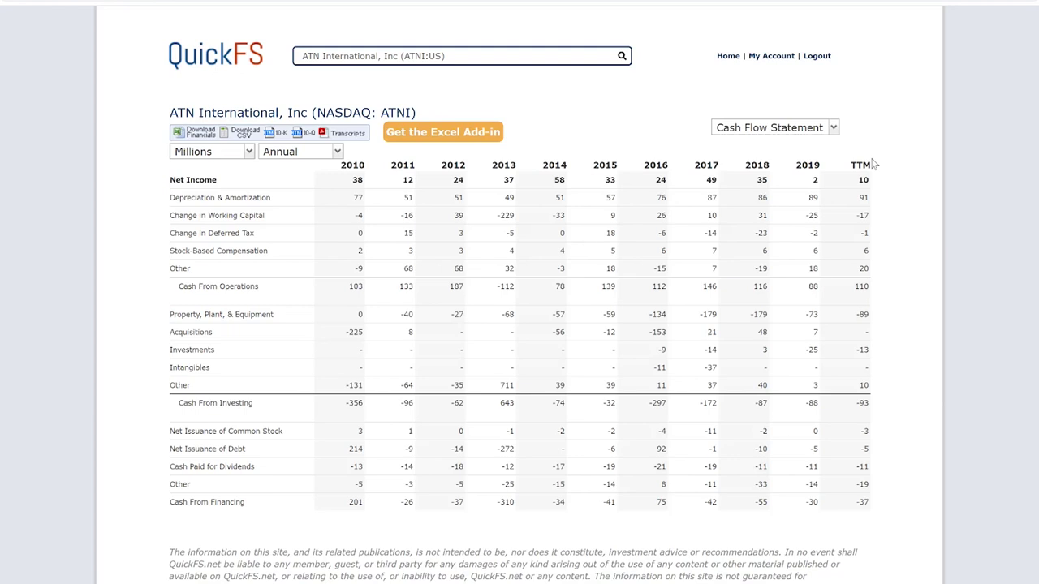
pyautogui.click(833, 130)
pyautogui.click(828, 149)
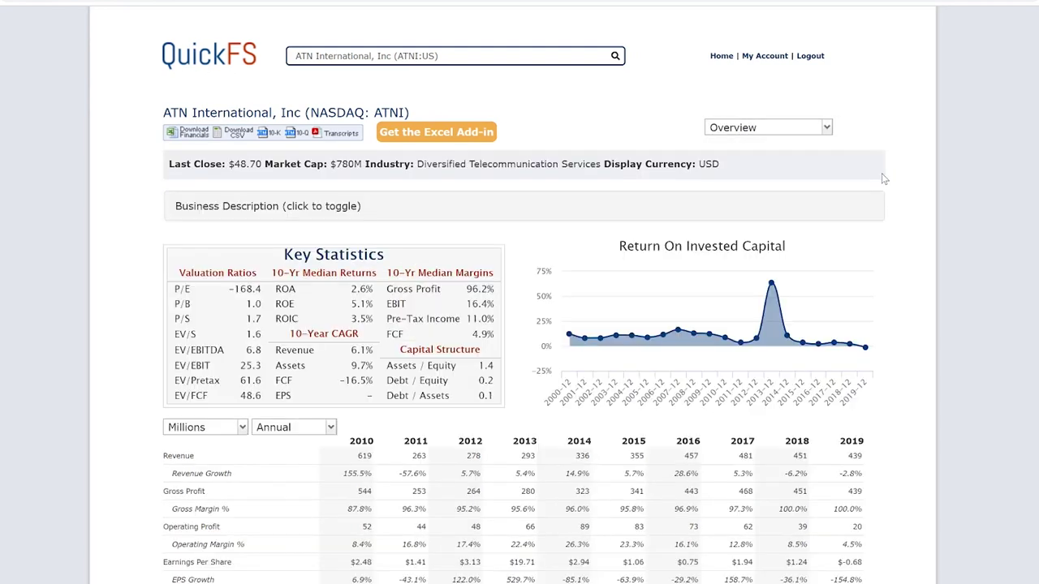
pyautogui.scroll(-1, 884, 181)
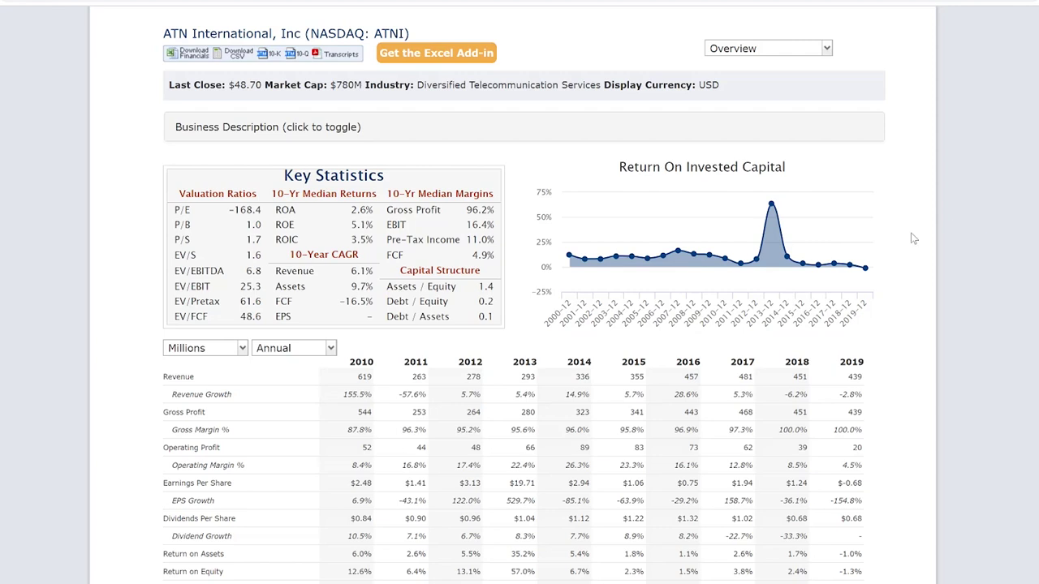
# Examine the valuation ratios and the 10-year median returns in ATN International's Key Statistics.
pyautogui.moveTo(171, 261); pyautogui.dragTo(217, 265)
pyautogui.click(138, 265)
pyautogui.moveTo(275, 194); pyautogui.dragTo(338, 214)
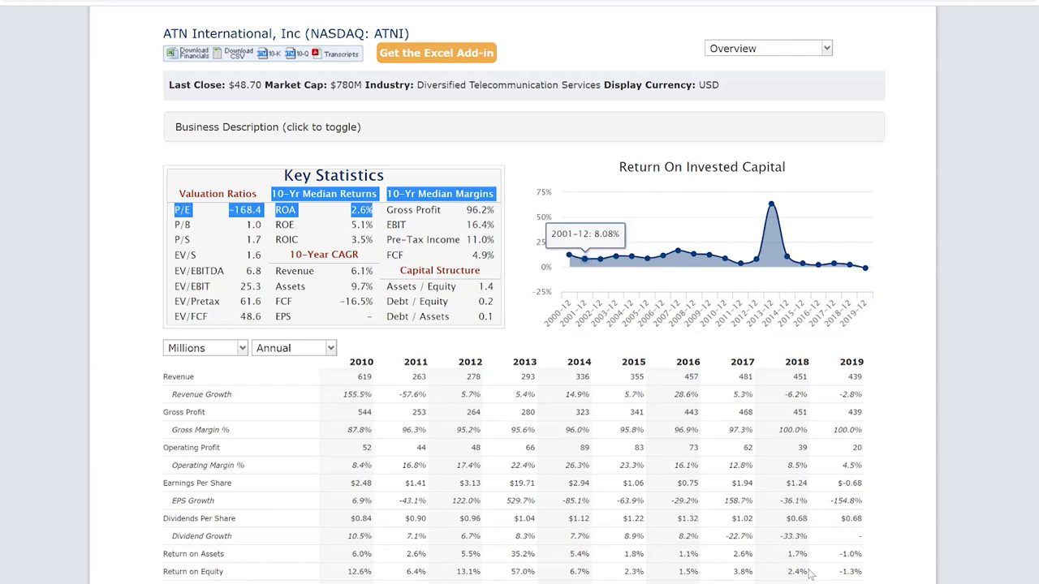
# Examine the Return on Assets row and highlight the 2019 earnings per share in the annual table.
pyautogui.doubleClick(211, 554)
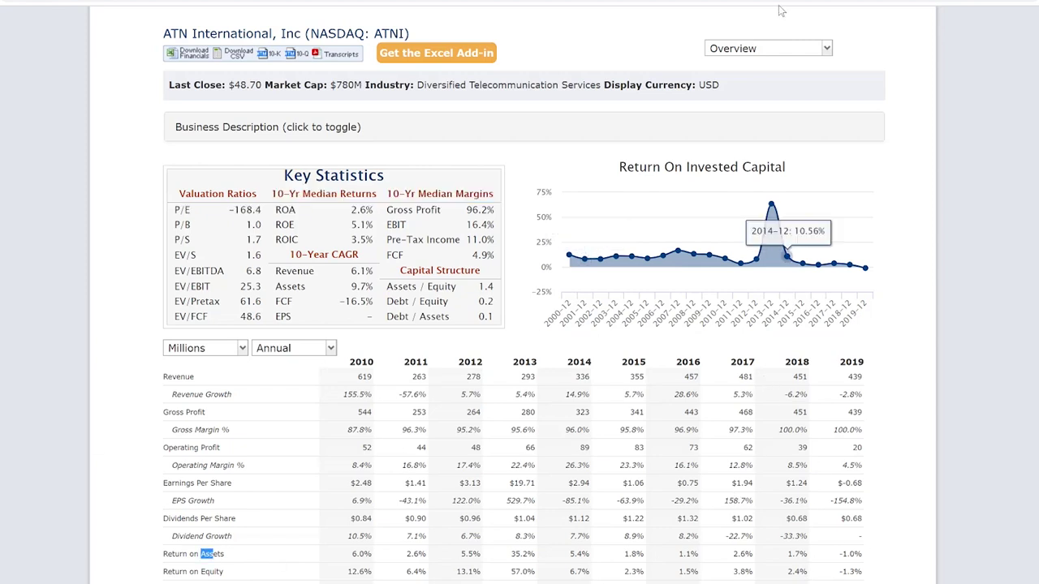
pyautogui.click(224, 552)
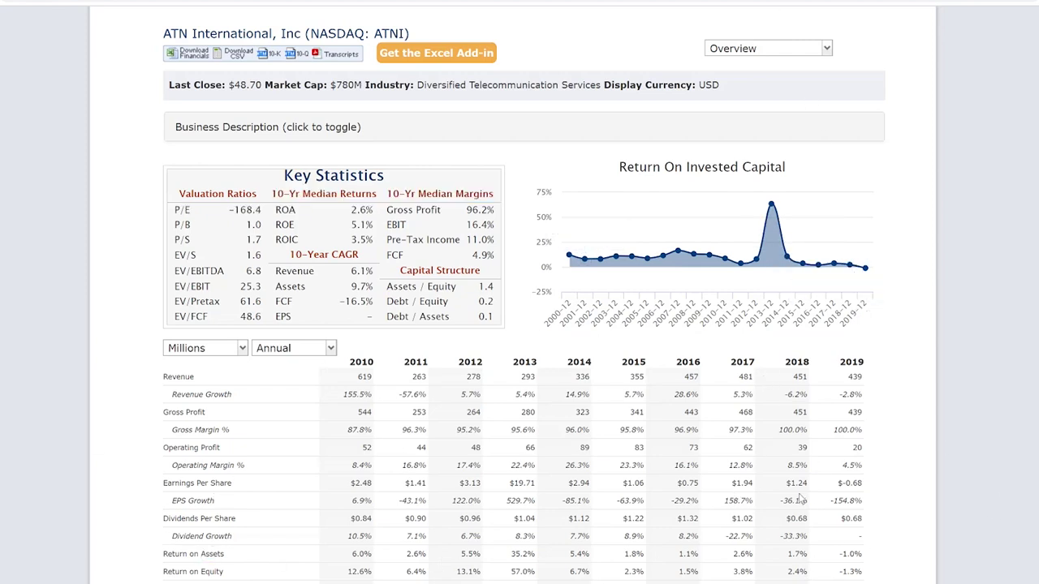
pyautogui.moveTo(776, 483); pyautogui.dragTo(826, 481)
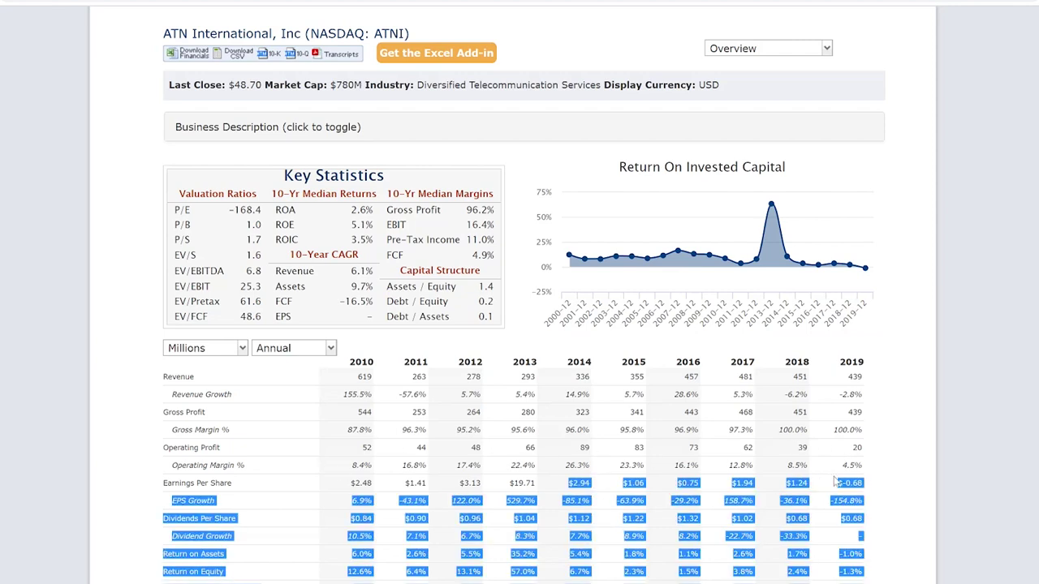
pyautogui.doubleClick(848, 483)
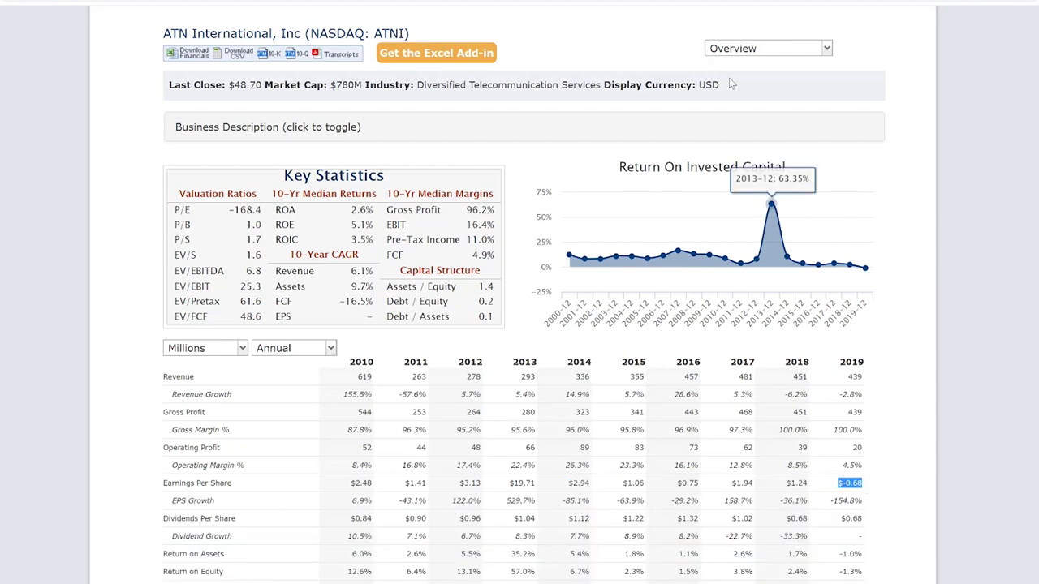
# Show ATN International's Cash Flow Statement and examine the Net Income and Depreciation & Amortization rows.
pyautogui.click(826, 51)
pyautogui.click(746, 115)
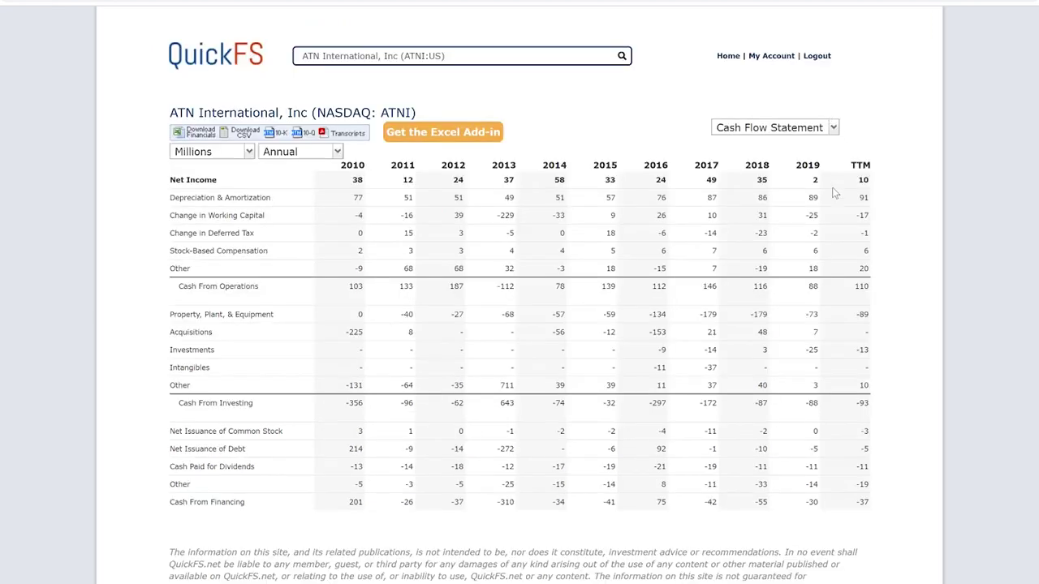
pyautogui.doubleClick(763, 180)
pyautogui.click(812, 293)
pyautogui.moveTo(216, 198); pyautogui.dragTo(910, 203)
pyautogui.click(912, 202)
# Return to ATN International's Overview and highlight its market cap.
pyautogui.click(808, 136)
pyautogui.click(755, 149)
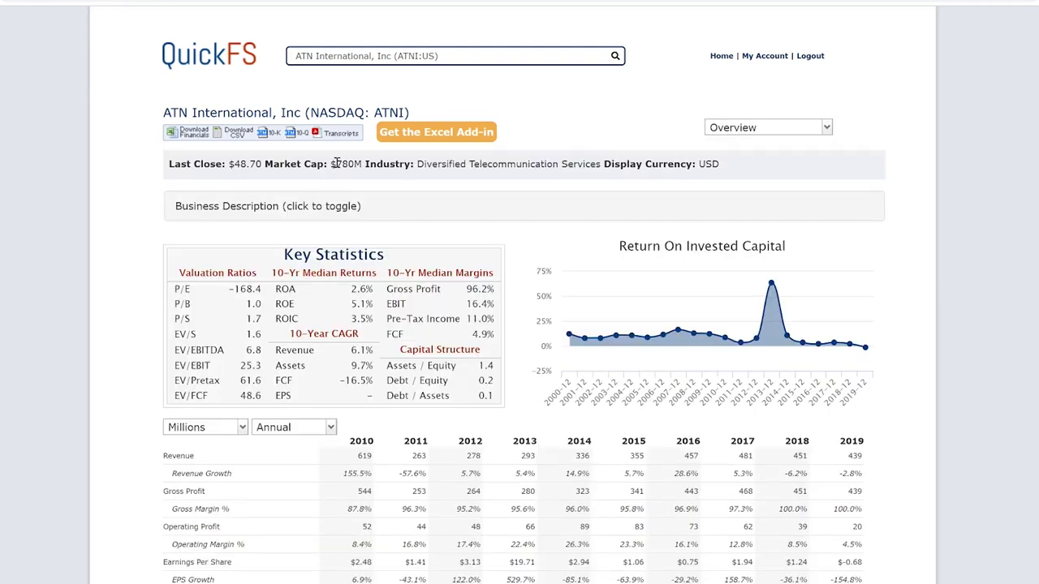
pyautogui.doubleClick(367, 166)
# Reopen ATN International's Cash Flow Statement and examine the Acquisitions line in its investing section.
pyautogui.click(808, 128)
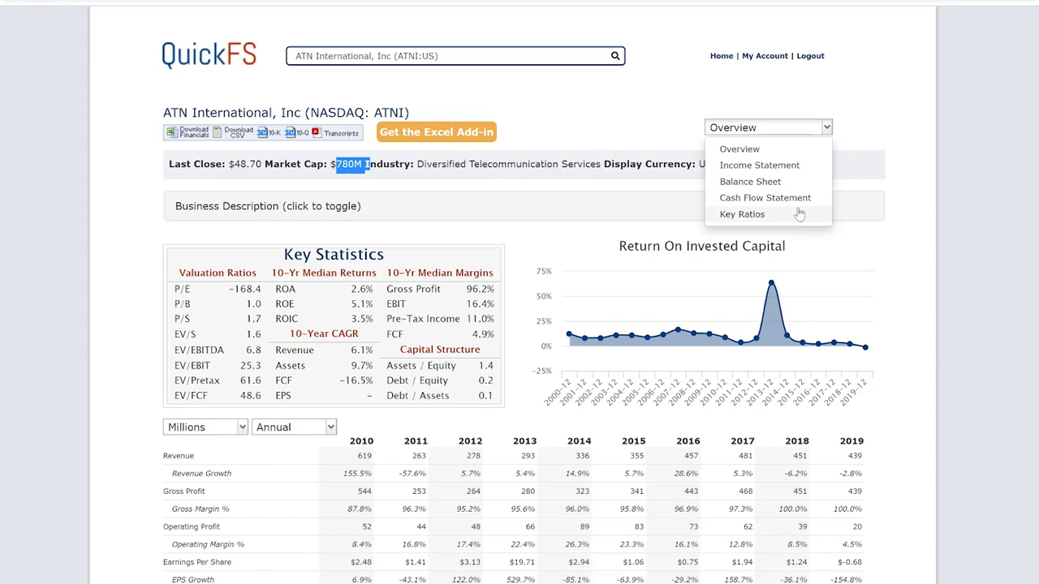
pyautogui.click(739, 198)
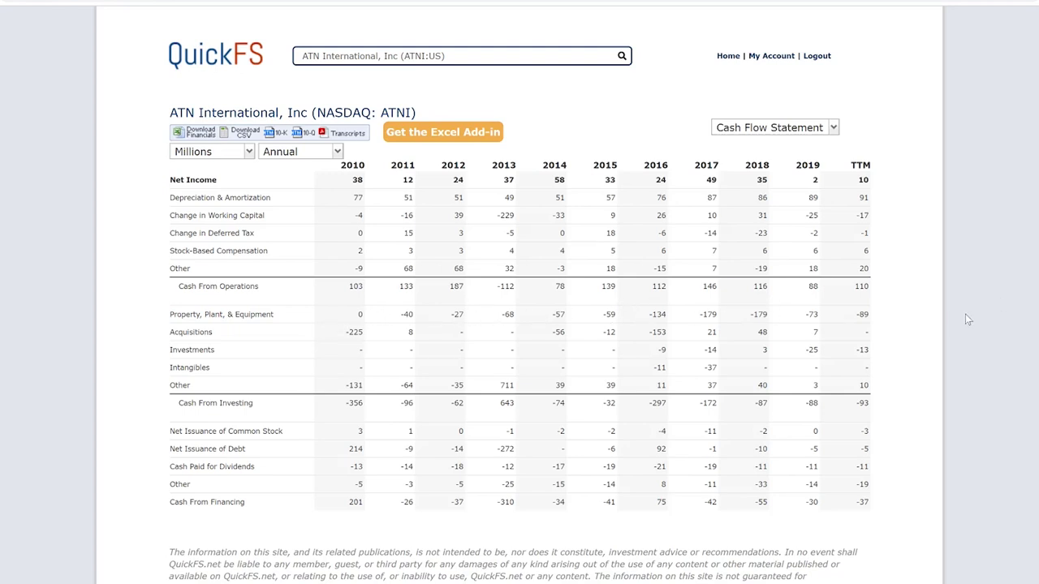
pyautogui.moveTo(167, 342); pyautogui.dragTo(219, 333)
pyautogui.click(1037, 346)
# Open the Nuvera Communications page by its ticker NUVR and highlight its EV/EBITDA ratio.
pyautogui.click(424, 52)
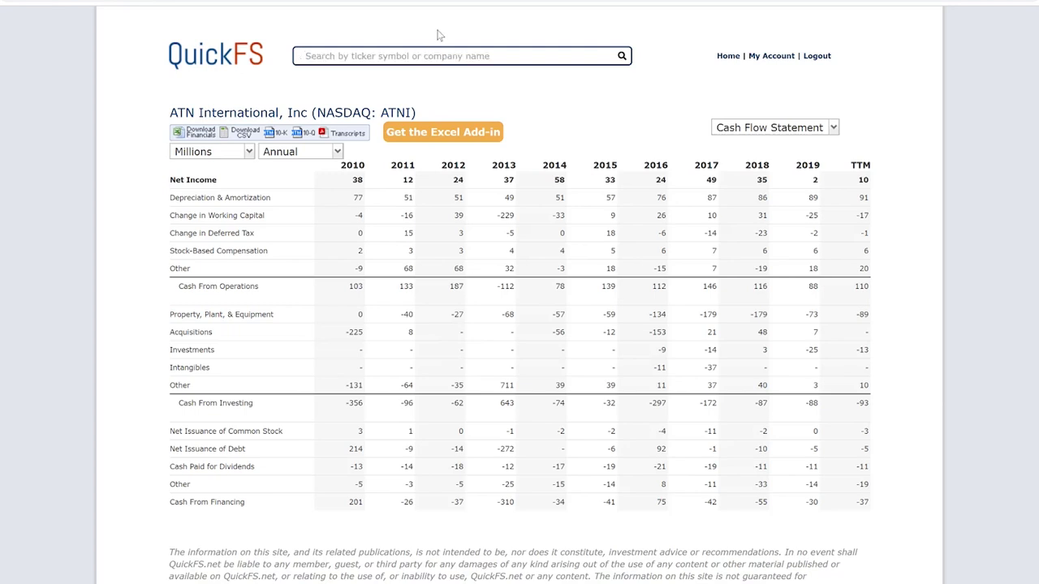
pyautogui.write('nuvr')
pyautogui.press('Return')
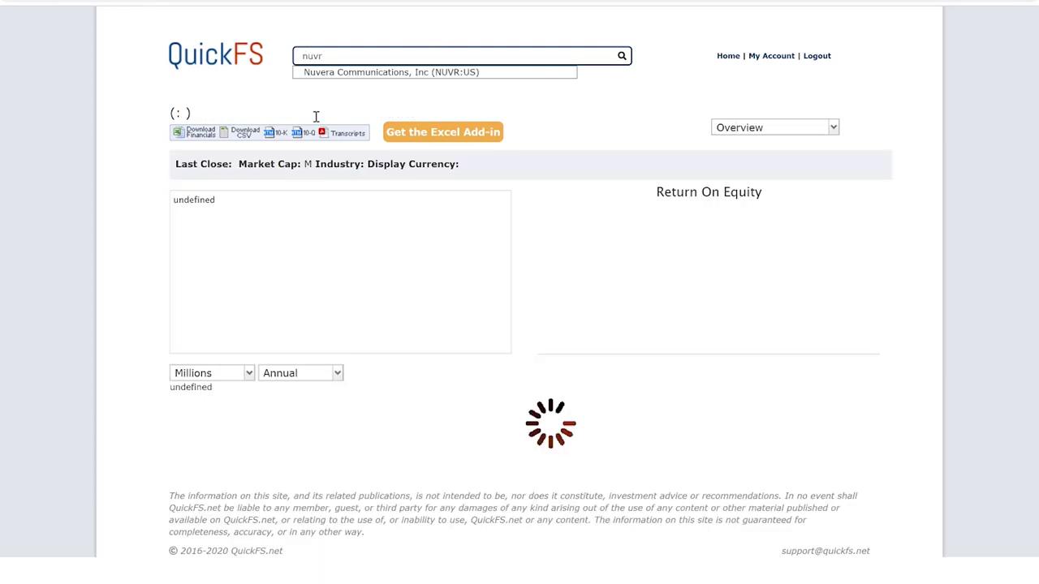
pyautogui.scroll(-1, 875, 263)
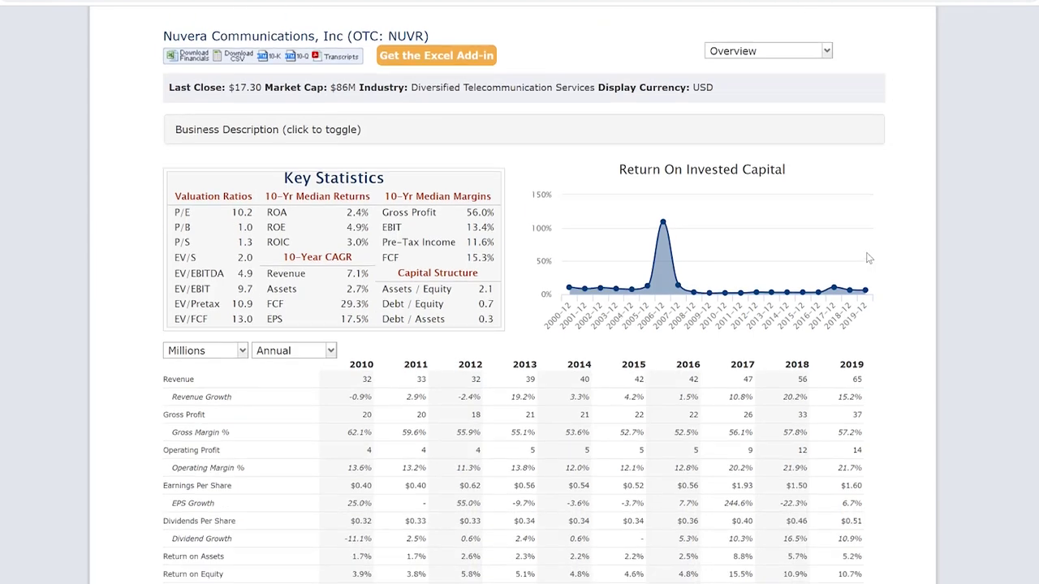
pyautogui.moveTo(175, 274); pyautogui.dragTo(268, 272)
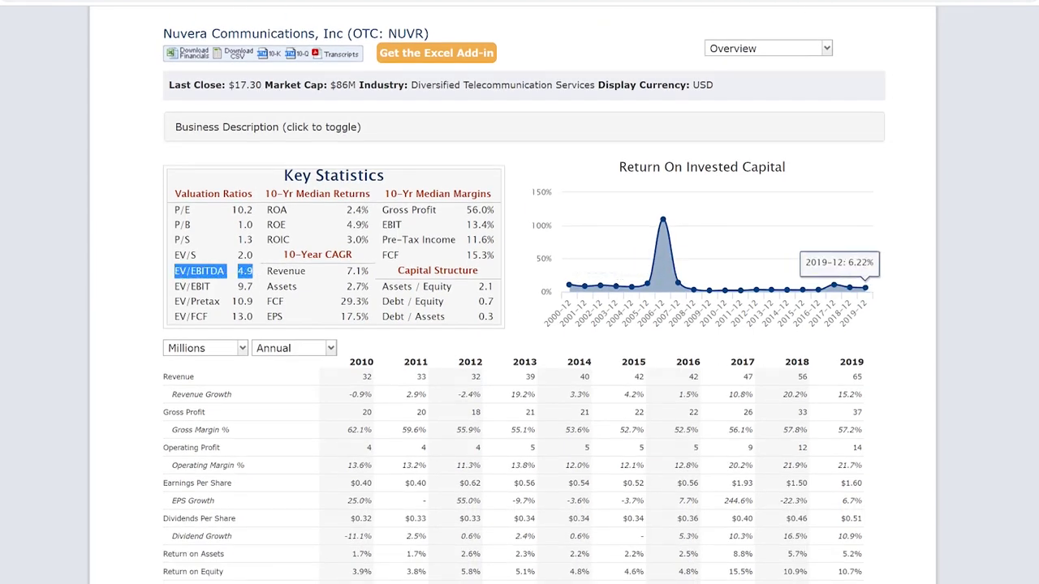
# Show Nuvera's Cash Flow Statement and examine the yearly Property, Plant, & Equipment spending.
pyautogui.click(820, 49)
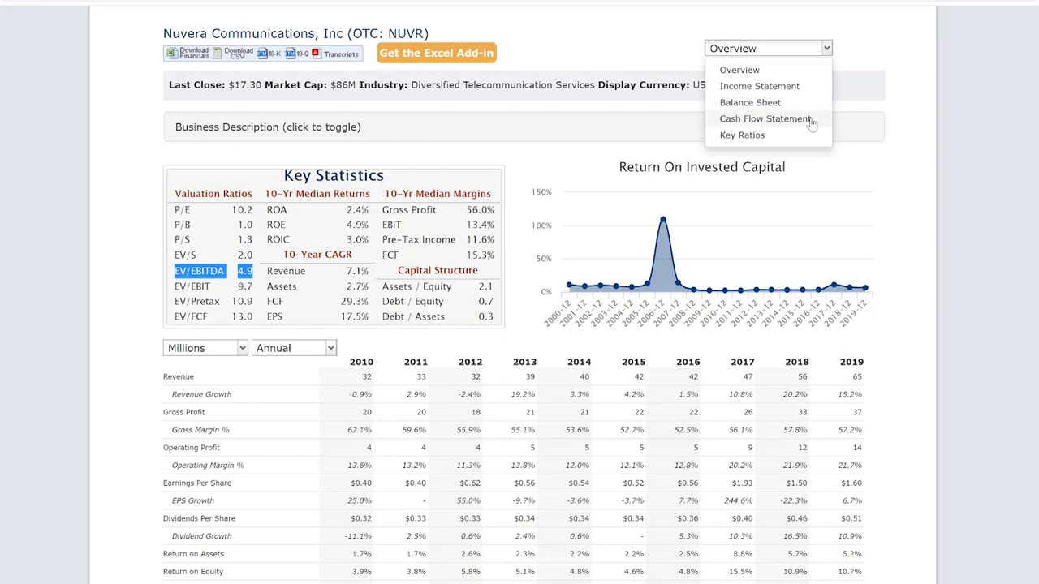
pyautogui.click(811, 121)
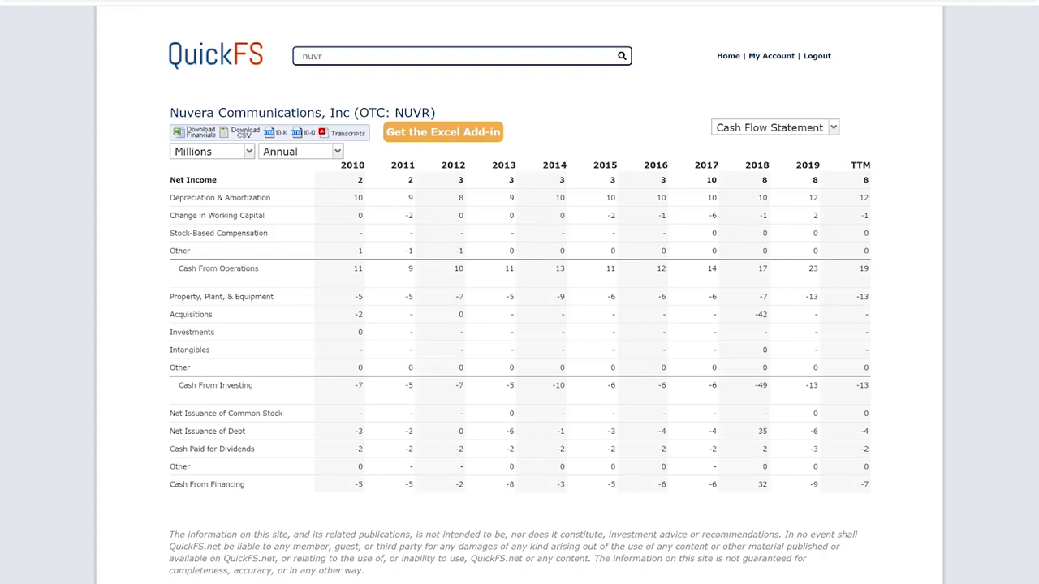
pyautogui.moveTo(170, 297); pyautogui.dragTo(728, 301)
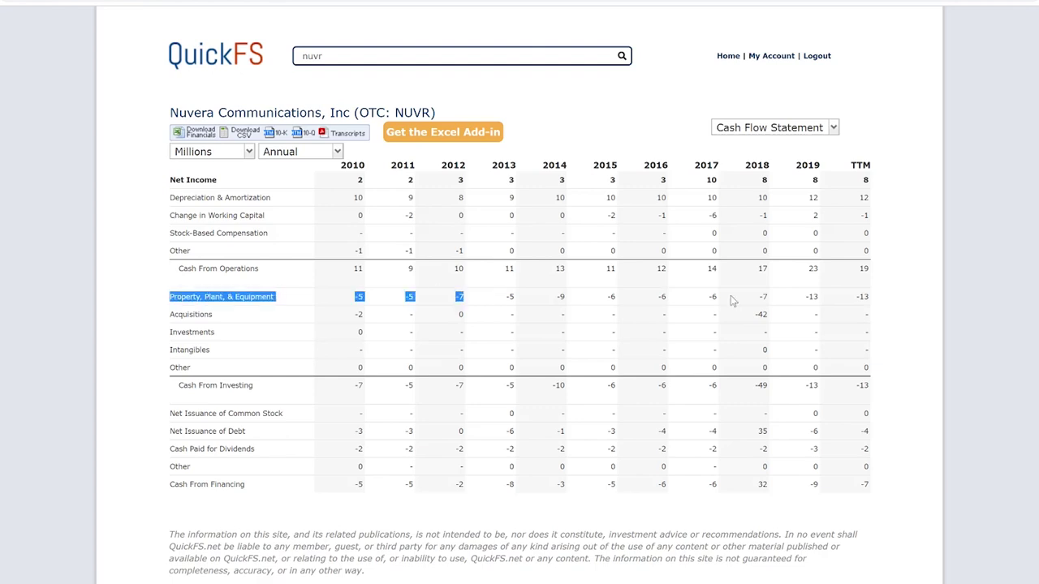
pyautogui.click(859, 301)
pyautogui.moveTo(568, 301); pyautogui.dragTo(711, 294)
pyautogui.click(273, 114)
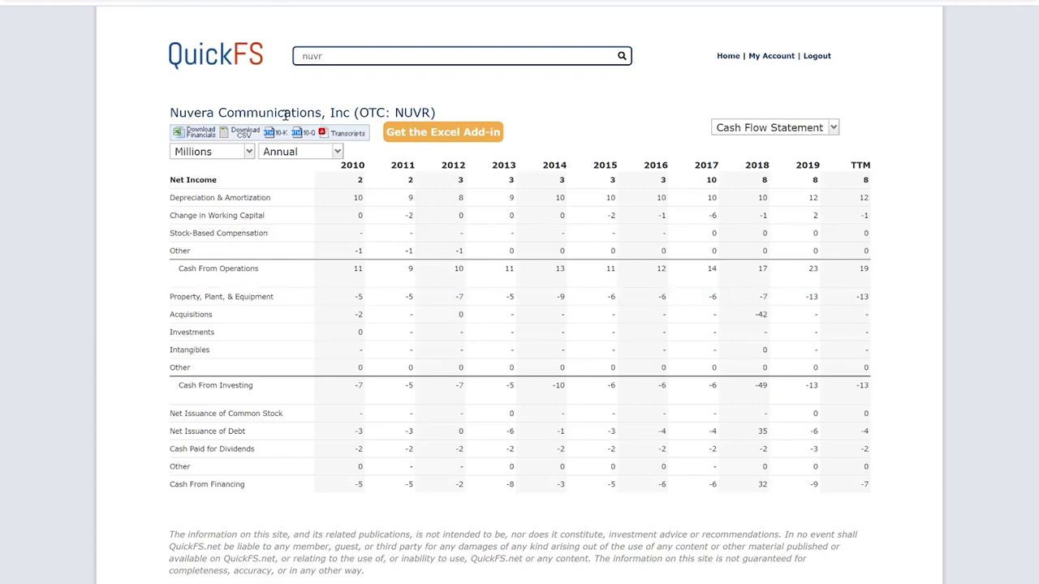
# Highlight Nuvera's company name and its 2018 to TTM Property, Plant, & Equipment figures, then clear the highlighting.
pyautogui.moveTo(169, 112); pyautogui.dragTo(315, 113)
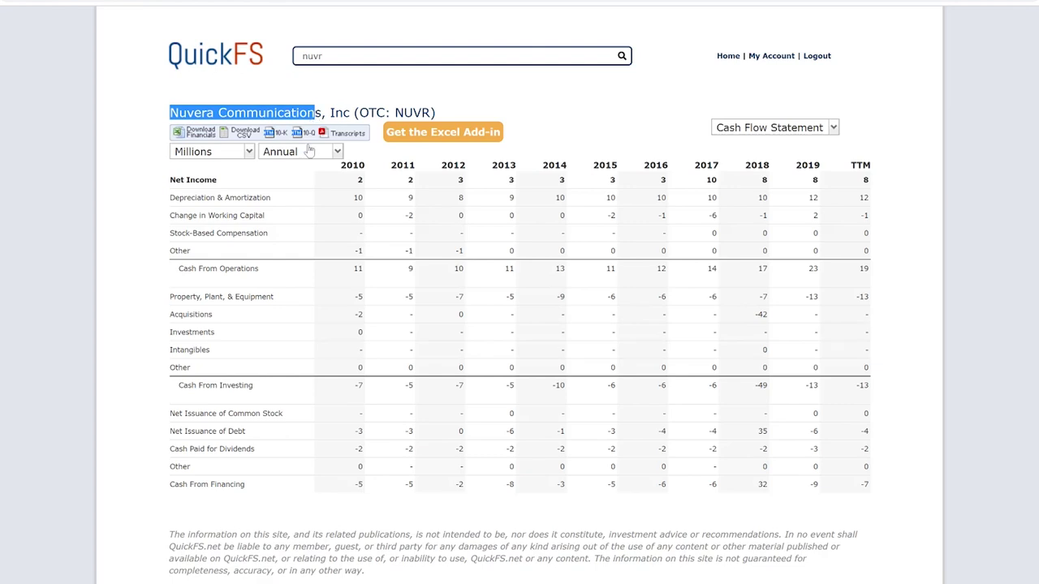
pyautogui.moveTo(864, 291); pyautogui.dragTo(779, 296)
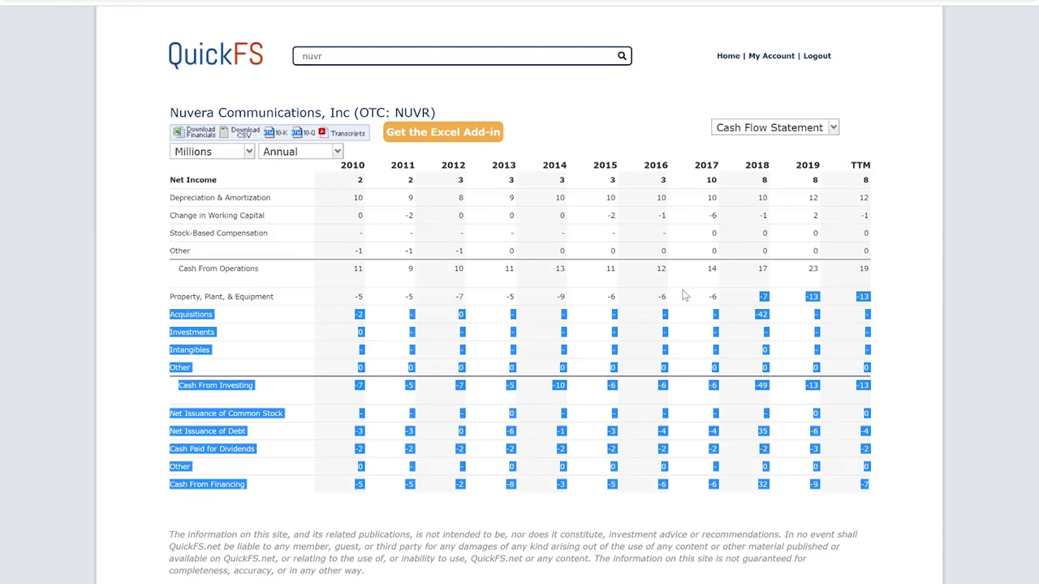
pyautogui.click(631, 286)
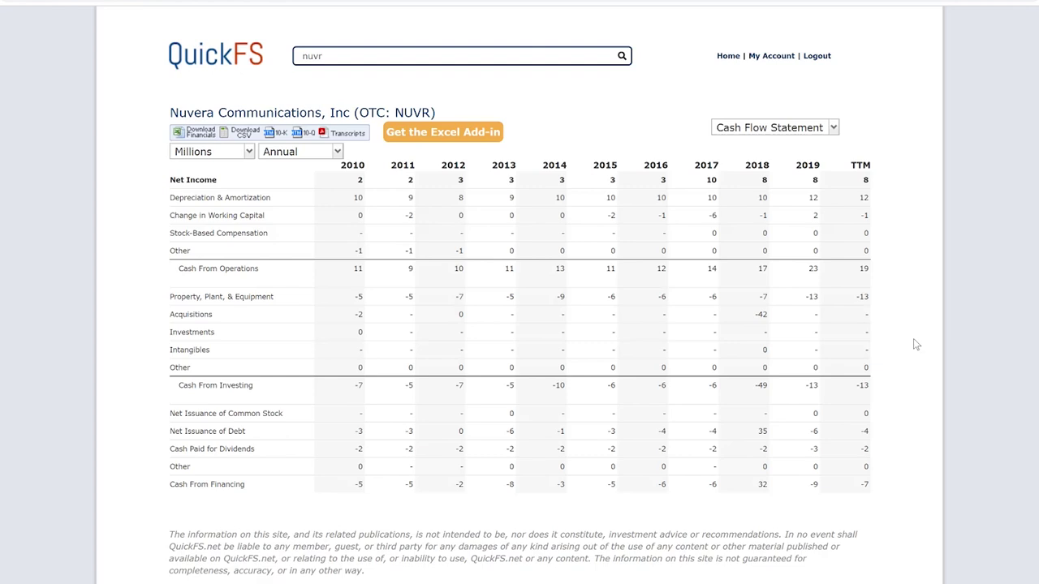
# Return to Nuvera's Overview and highlight the EV/EBITDA ratio in Key Statistics.
pyautogui.click(809, 130)
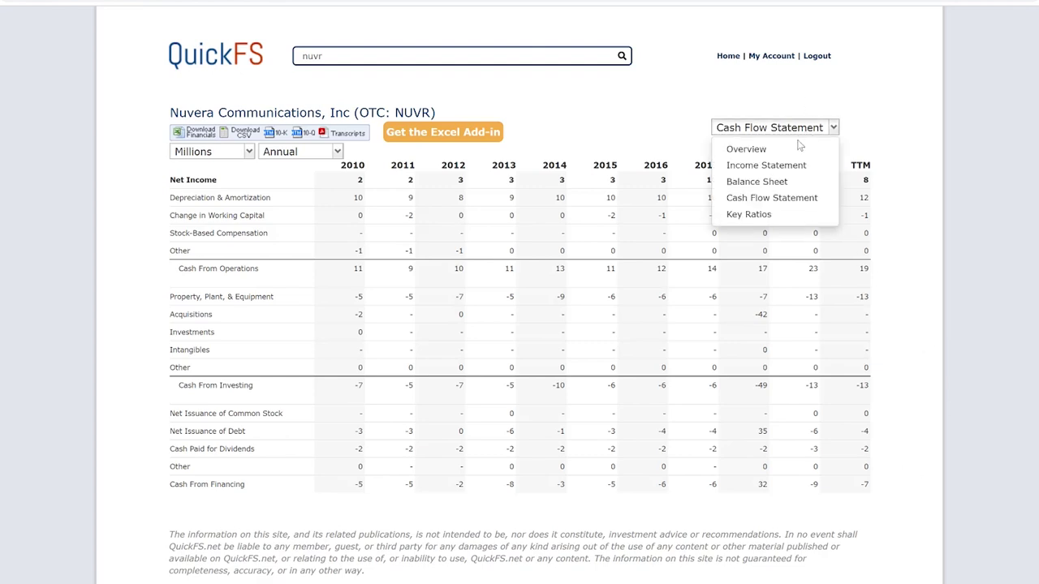
pyautogui.click(746, 149)
pyautogui.scroll(-1, 519, 287)
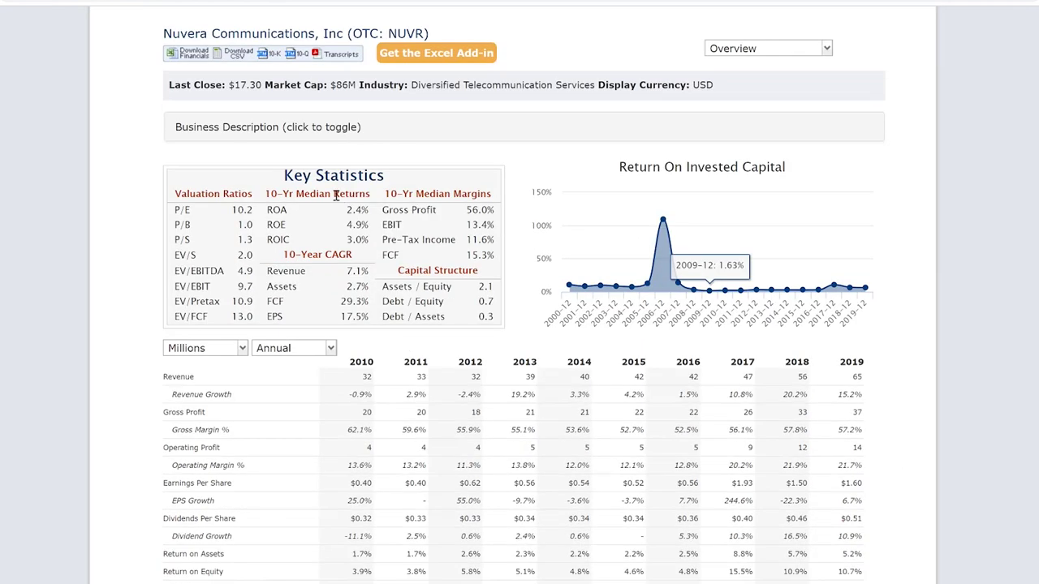
pyautogui.moveTo(173, 271); pyautogui.dragTo(246, 270)
pyautogui.click(203, 266)
# Search for the ticker LICT and open the LICT Corporation page.
pyautogui.scroll(1, 420, 149)
pyautogui.click(366, 54)
pyautogui.write('lic')
pyautogui.press('Return')
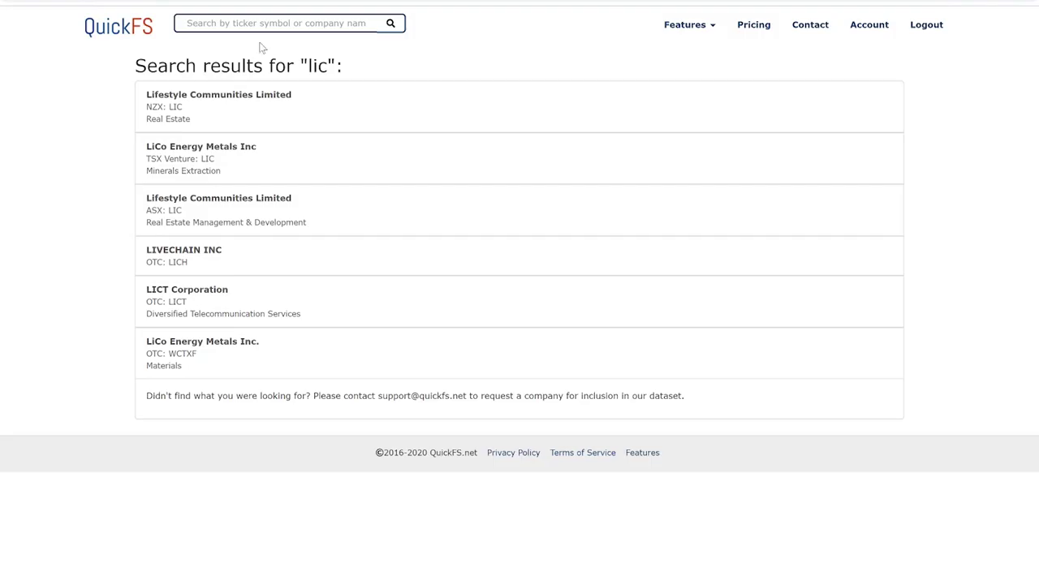
pyautogui.click(249, 23)
pyautogui.write('lict')
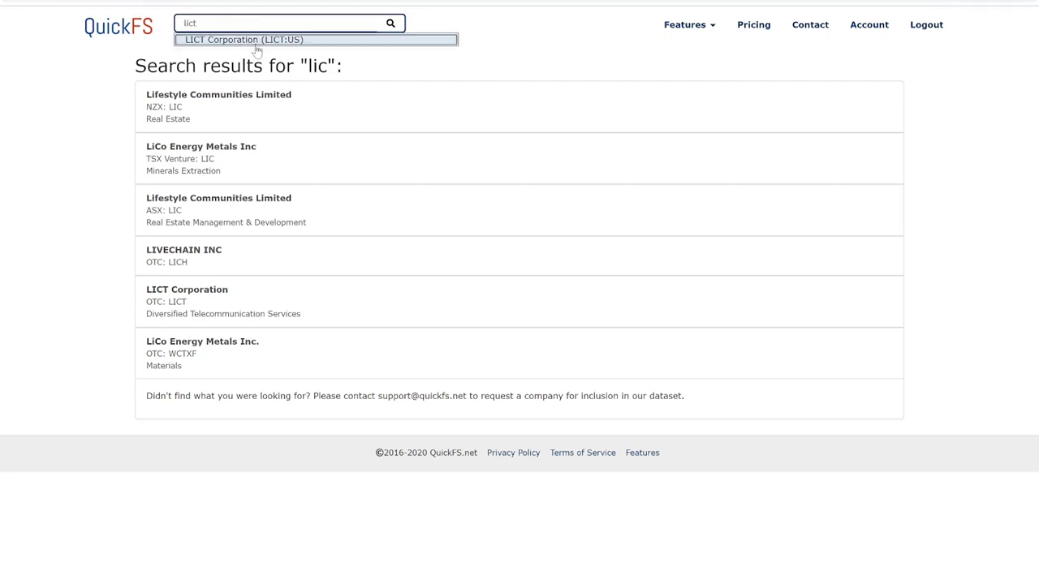
pyautogui.click(256, 39)
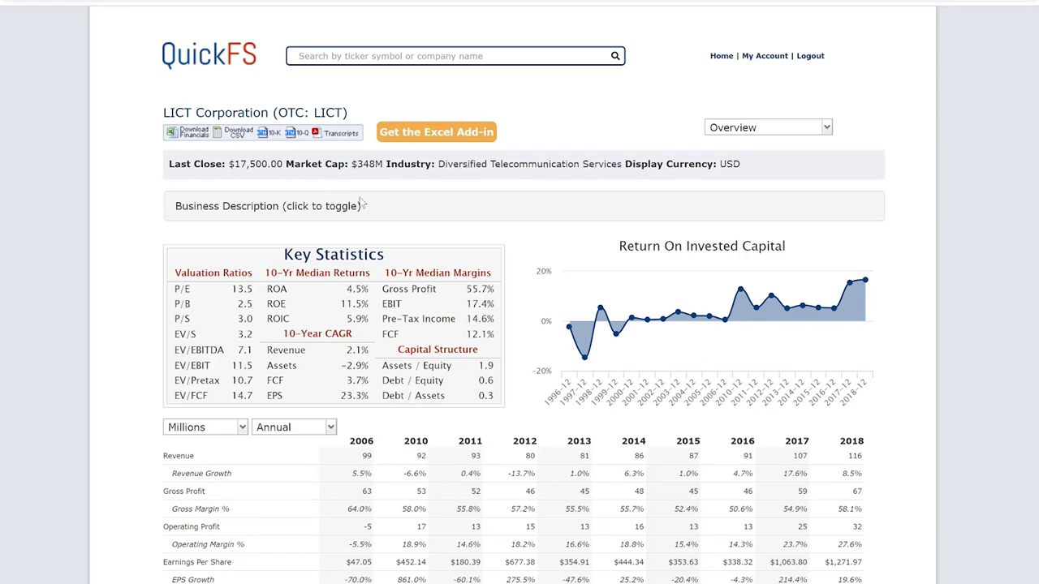
# Show LICT's Cash Flow Statement and highlight the Net Issuance of Common Stock line across the years.
pyautogui.click(814, 131)
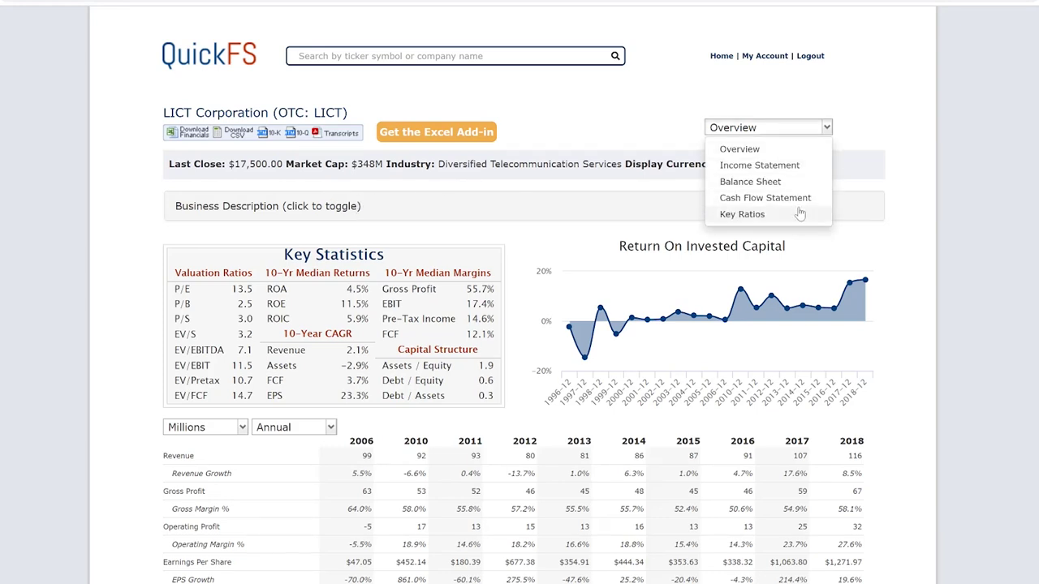
pyautogui.click(798, 199)
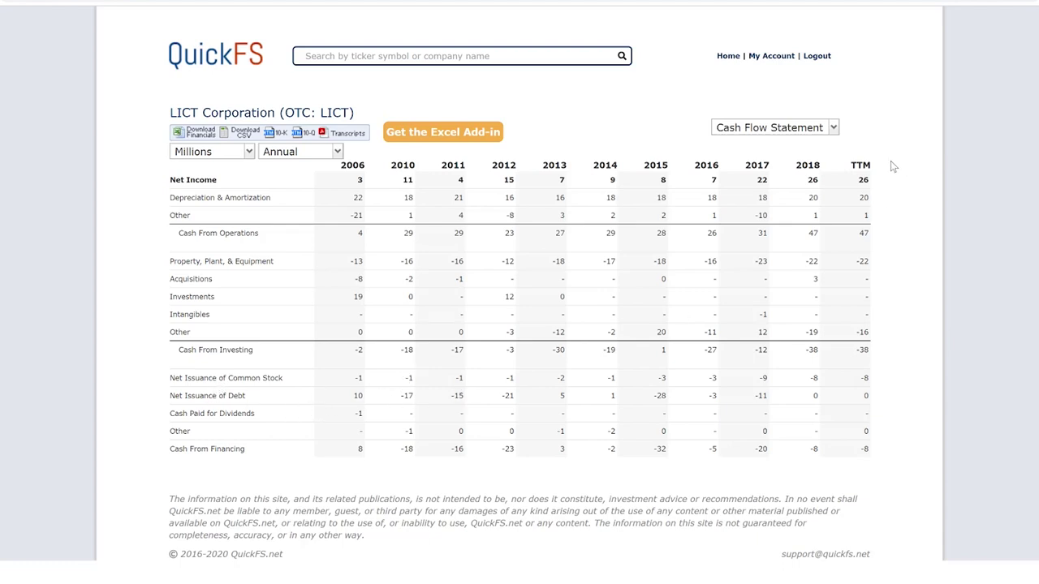
pyautogui.moveTo(169, 378); pyautogui.dragTo(904, 383)
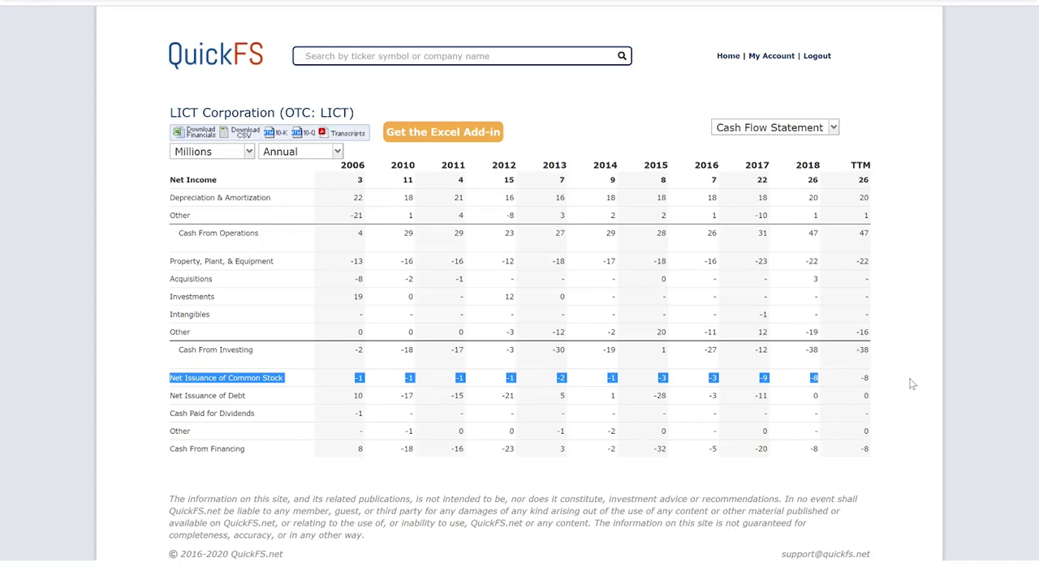
pyautogui.click(913, 384)
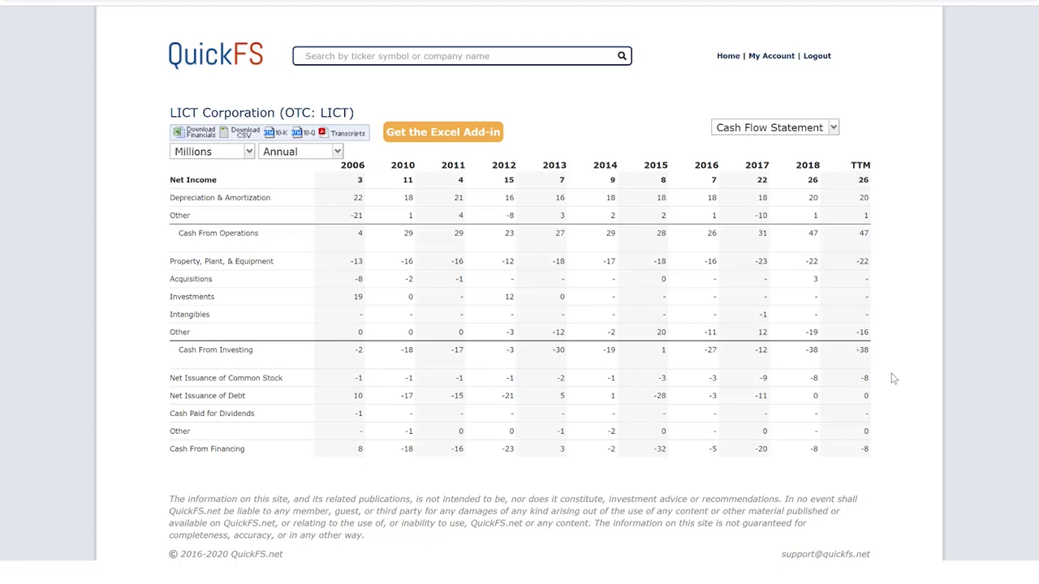
# Open the Alaska Communications Systems Group page by its ticker ALSK and look over its Overview.
pyautogui.click(397, 53)
pyautogui.write('alsk')
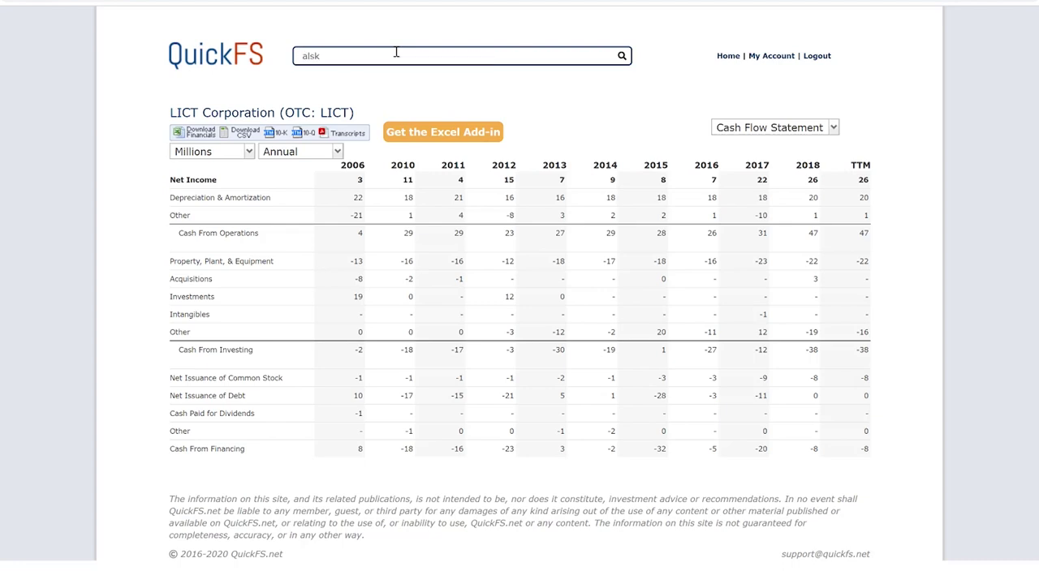
pyautogui.click(391, 73)
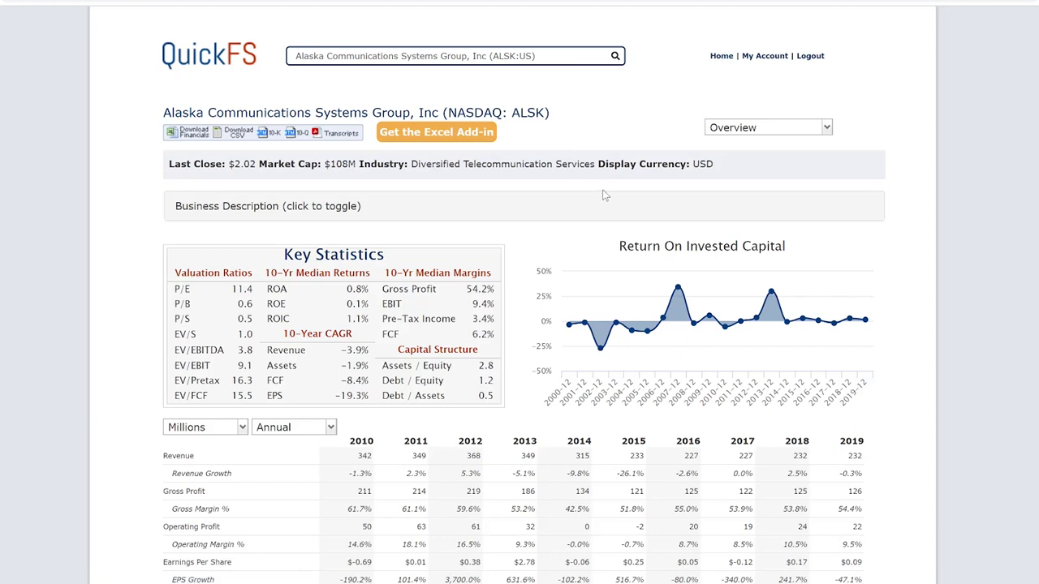
pyautogui.scroll(-1, 602, 190)
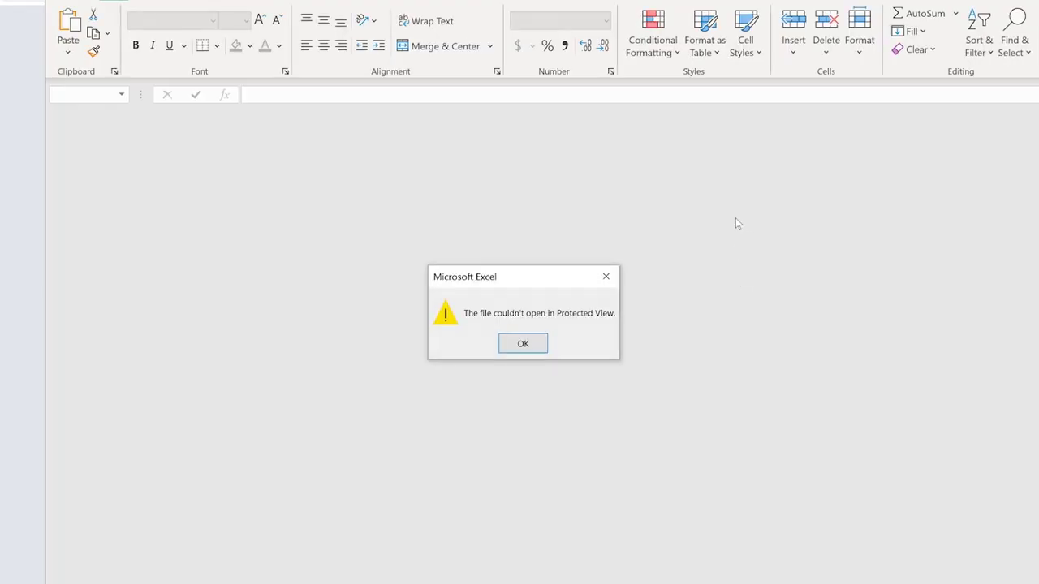
# Switch to Excel, enable editing of the downloaded Alaska Communications workbook, and show its cash flow statement through the TTM column.
pyautogui.click(528, 343)
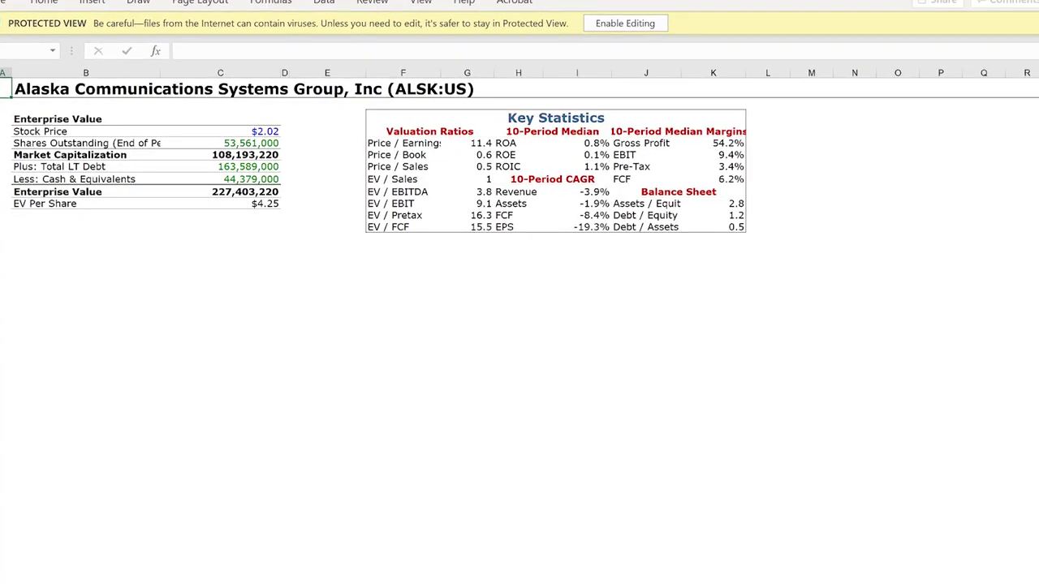
pyautogui.click(625, 22)
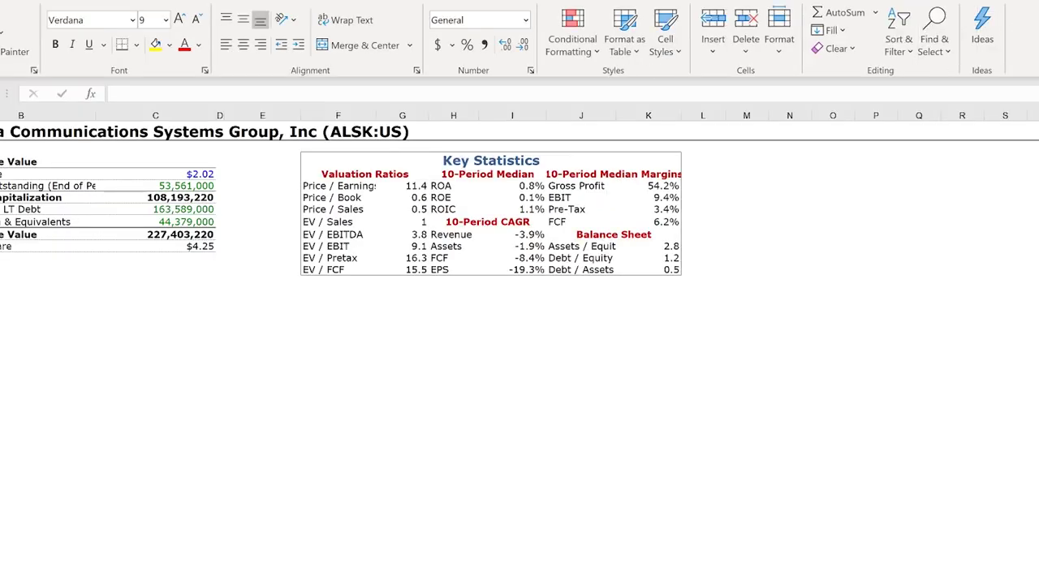
pyautogui.click(323, 581)
pyautogui.scroll(-1, 261, 520)
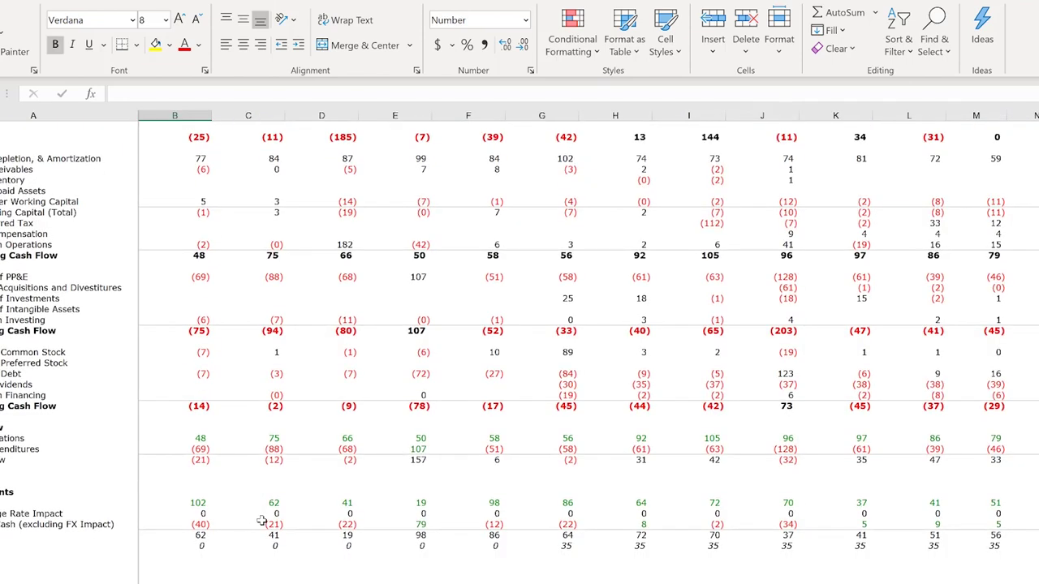
pyautogui.scroll(1, 261, 520)
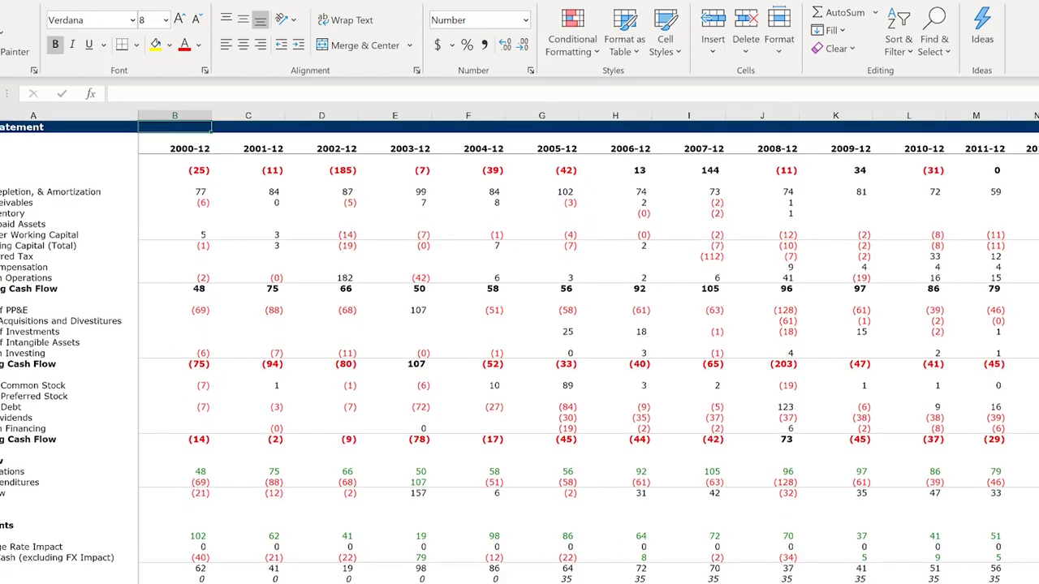
pyautogui.hscroll(5, 964, 576)
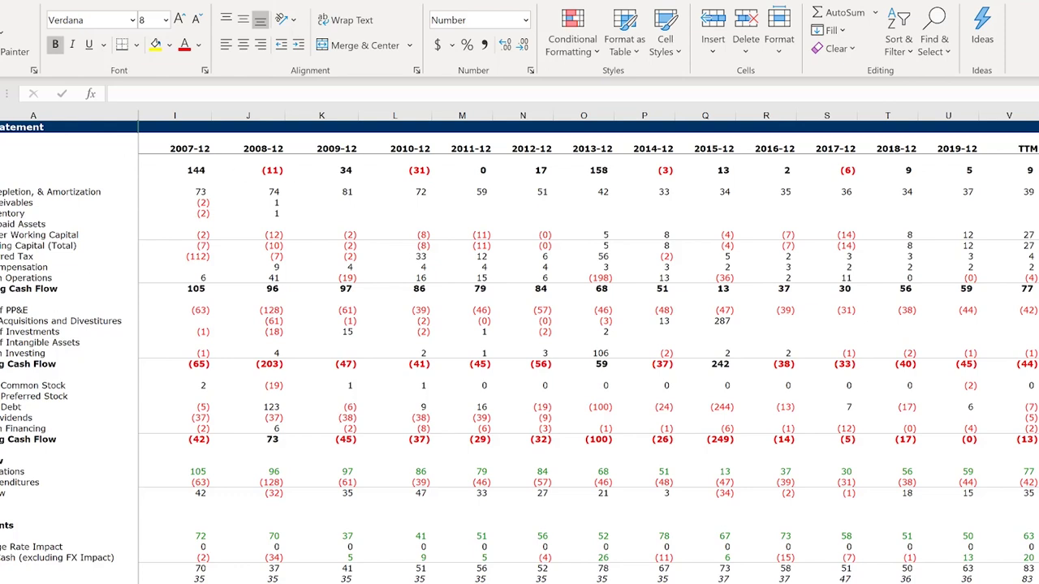
# Select the Net Operating Cash Flow row and examine the cash flow statement, briefly checking the income statement sheet.
pyautogui.hotkey('shift', 'space')
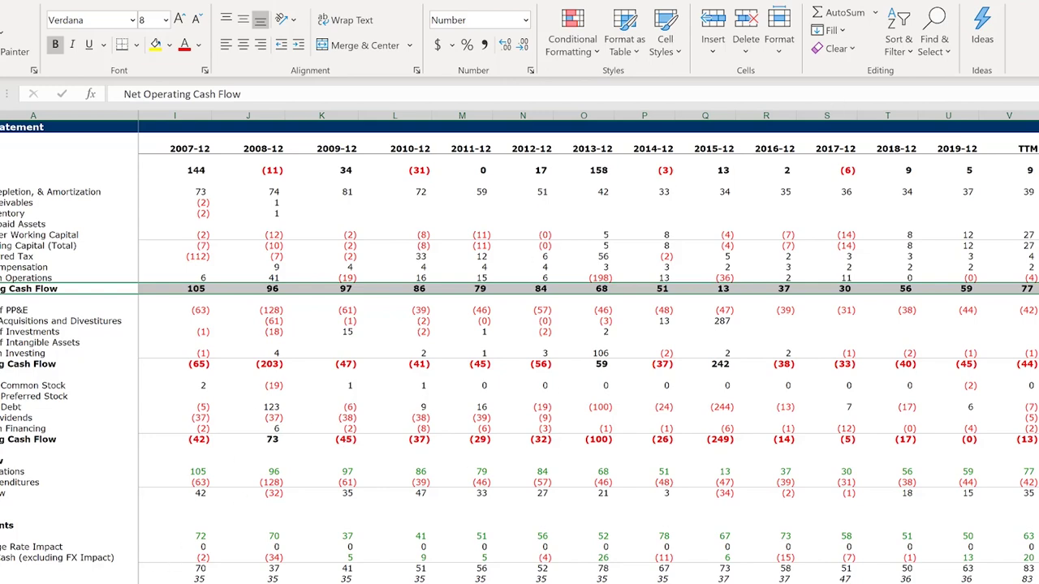
pyautogui.hotkey('ctrl', 'pageup')
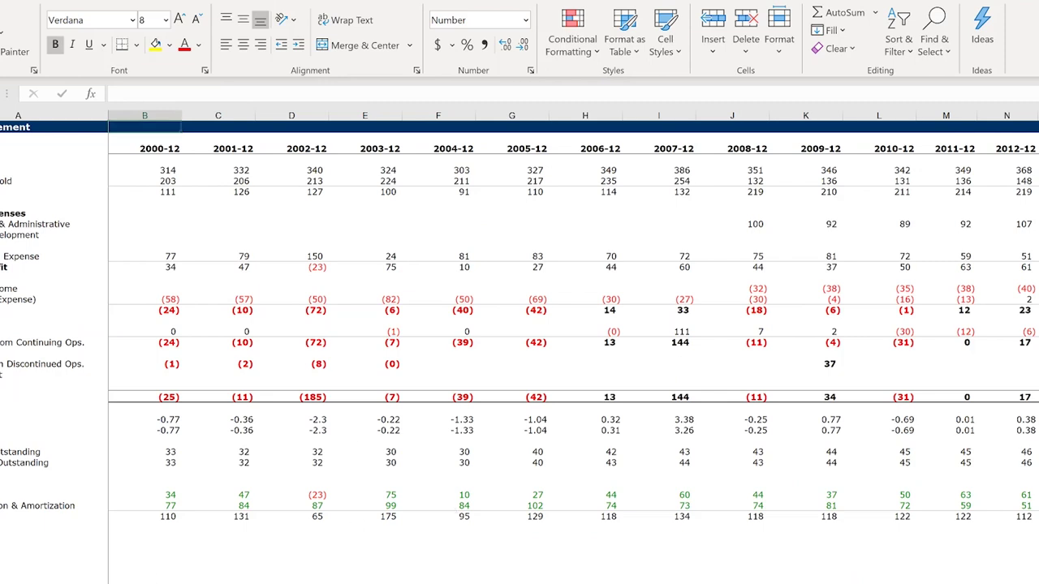
pyautogui.hotkey('ctrl', 'pagedown')
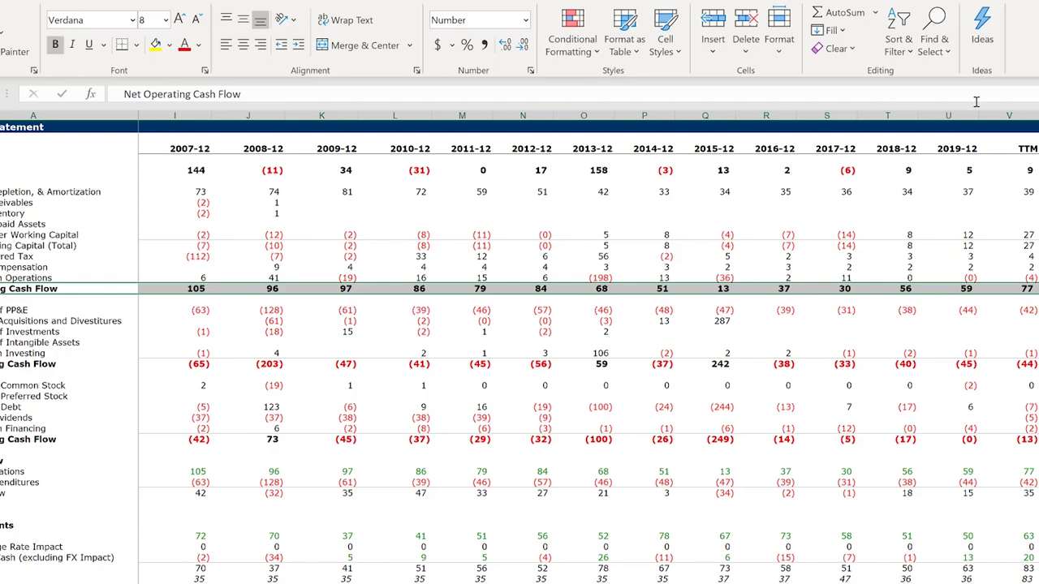
pyautogui.scroll(-1, 876, 474)
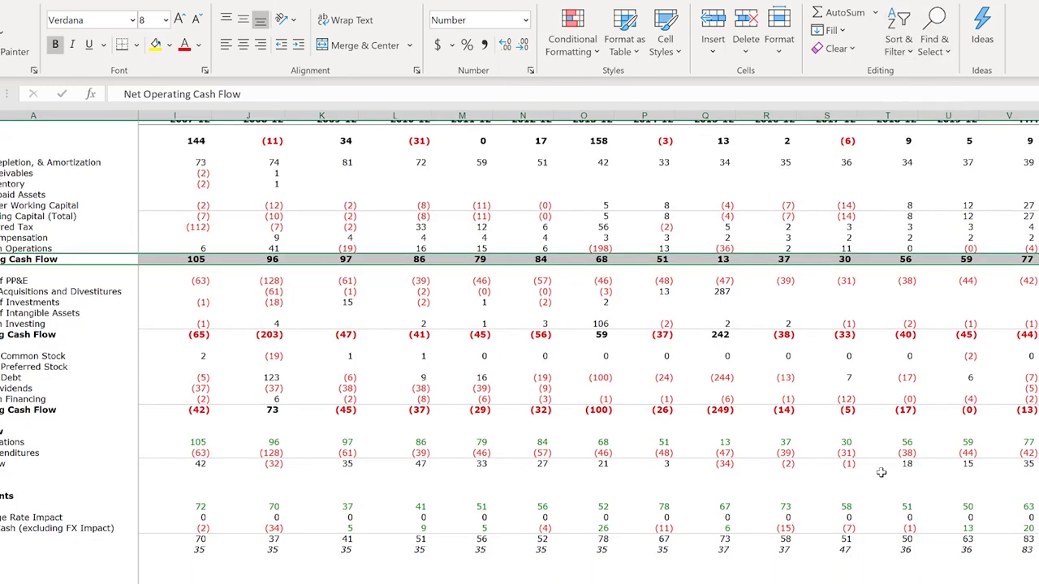
pyautogui.scroll(1, 882, 473)
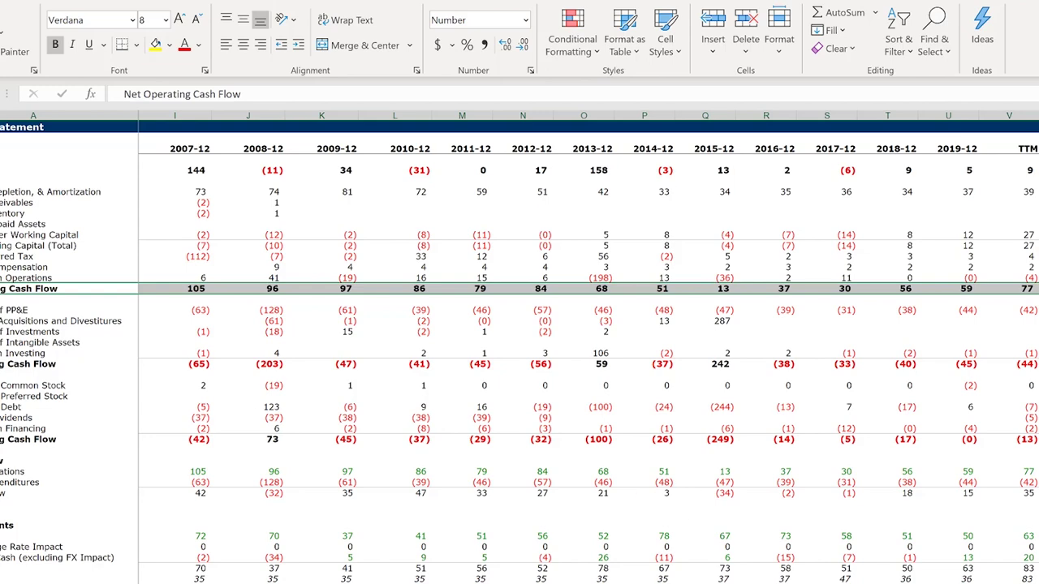
# Show Alaska Communications' income statement sheet and select the whole 2011-12 column while reviewing the yearly figures.
pyautogui.hotkey('ctrl', 'pageup')
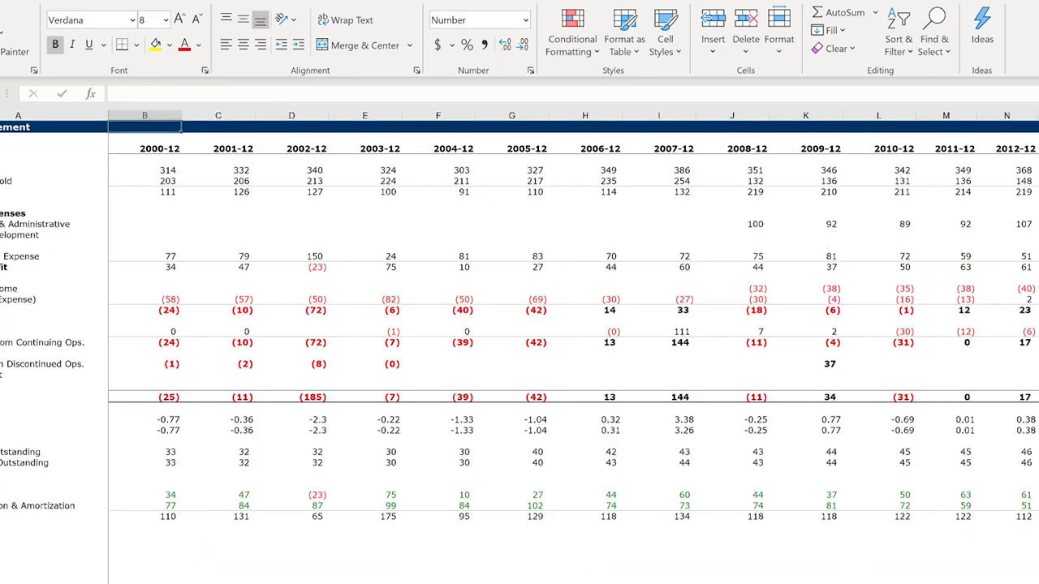
pyautogui.hscroll(4, 573, 315)
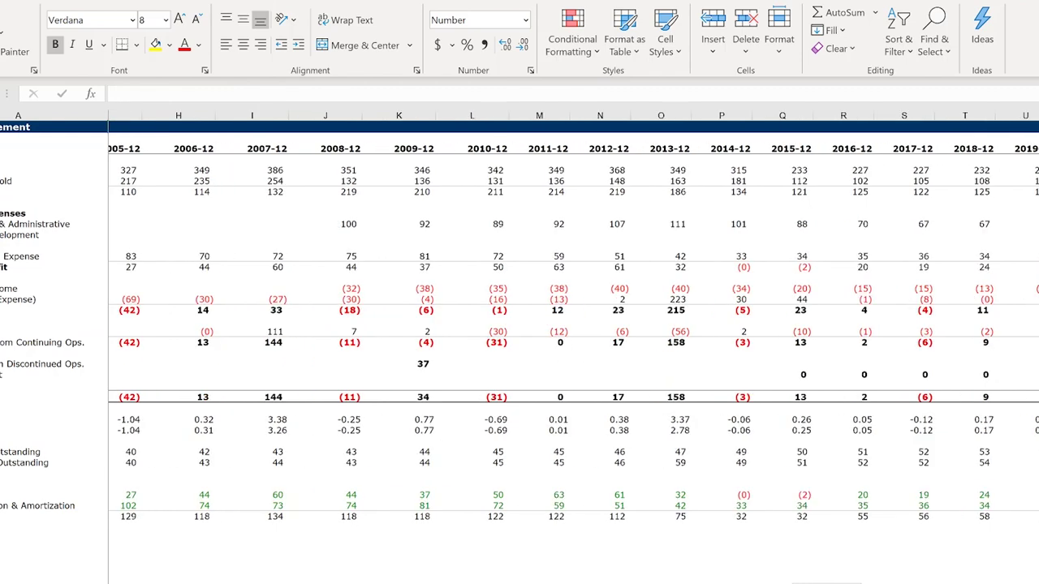
pyautogui.hscroll(1, 574, 315)
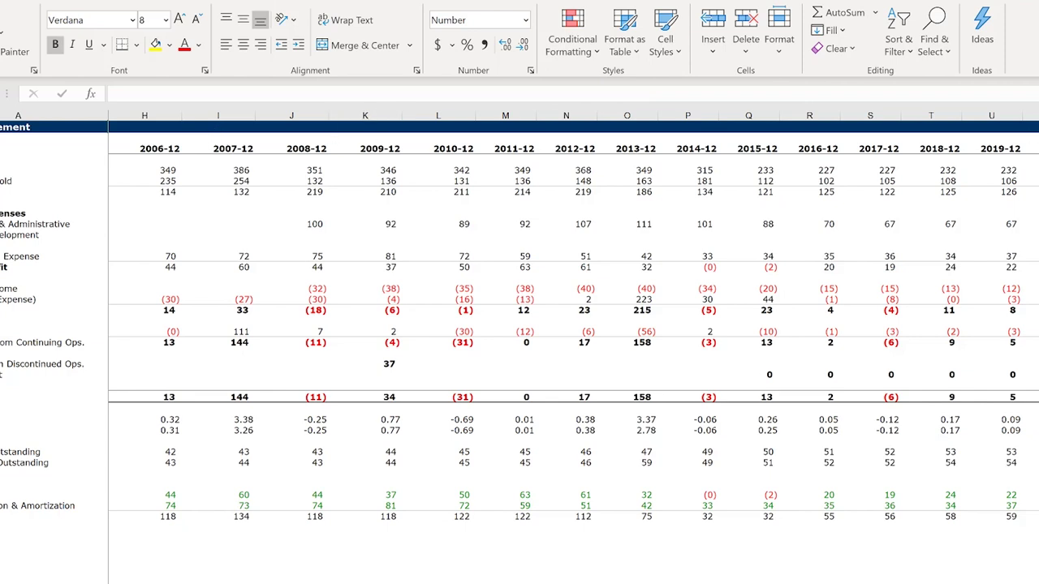
pyautogui.click(505, 127)
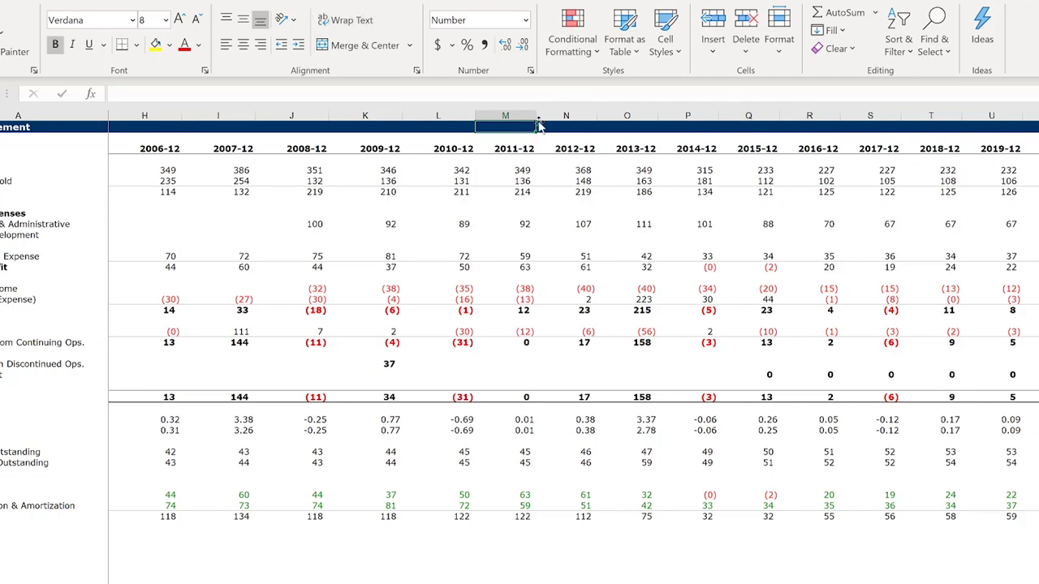
pyautogui.click(492, 118)
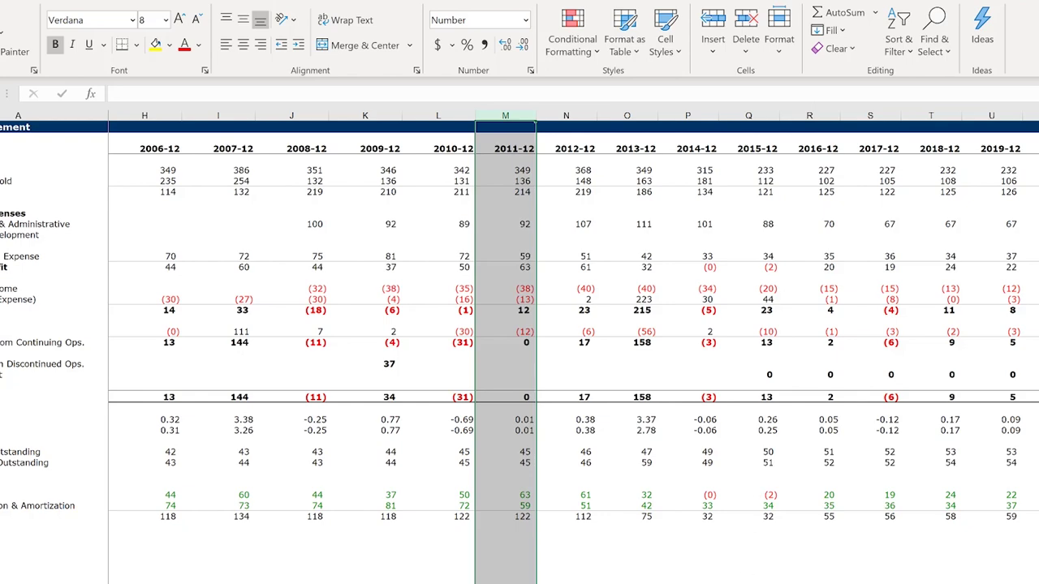
pyautogui.hscroll(-3, 519, 349)
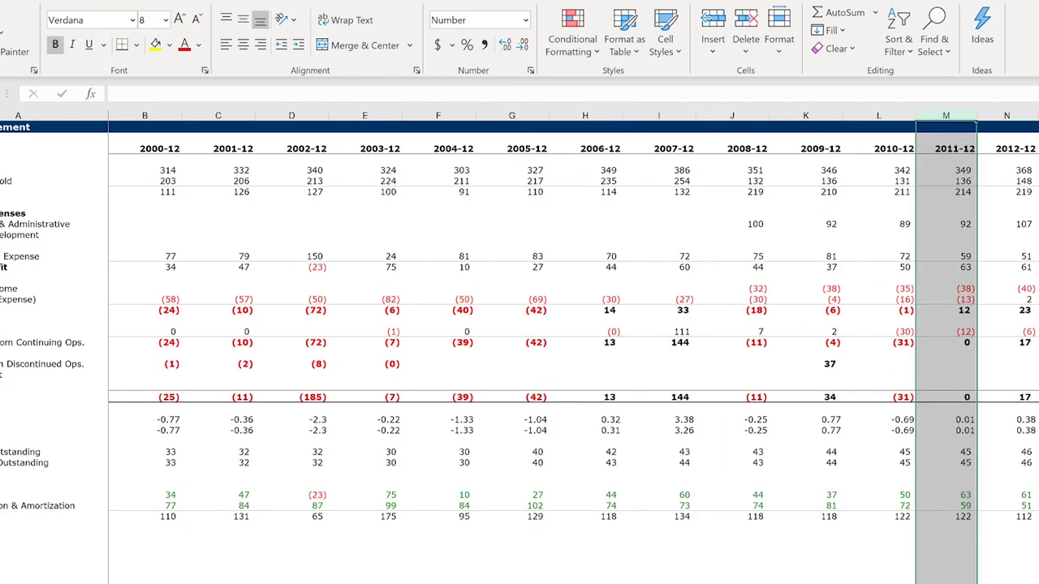
# Open the workbook's ratios sheet and examine the yearly returns, margins, capital structure and growth figures.
pyautogui.hotkey('ctrl', 'pagedown')
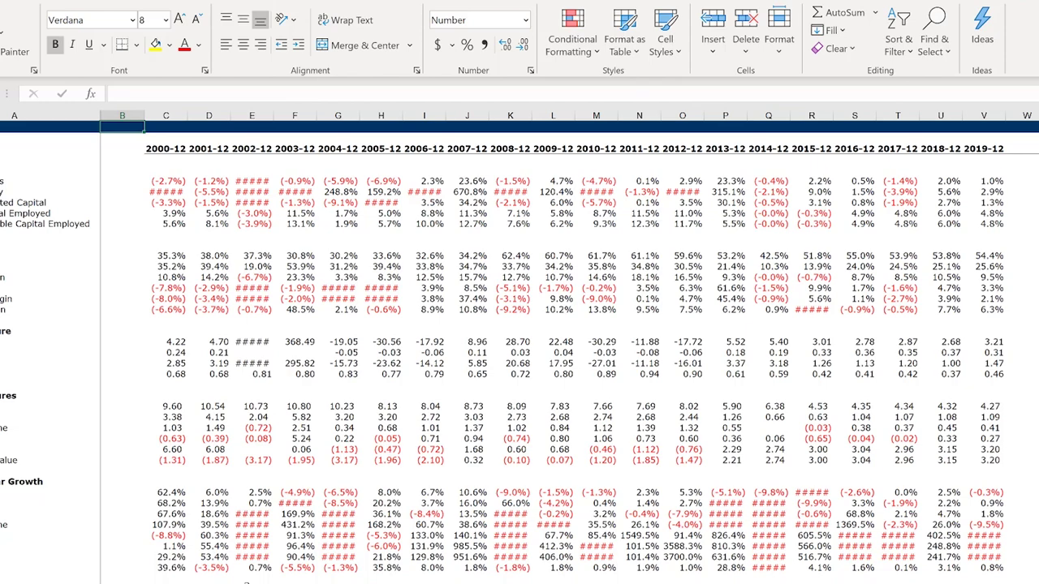
pyautogui.scroll(-2, 389, 447)
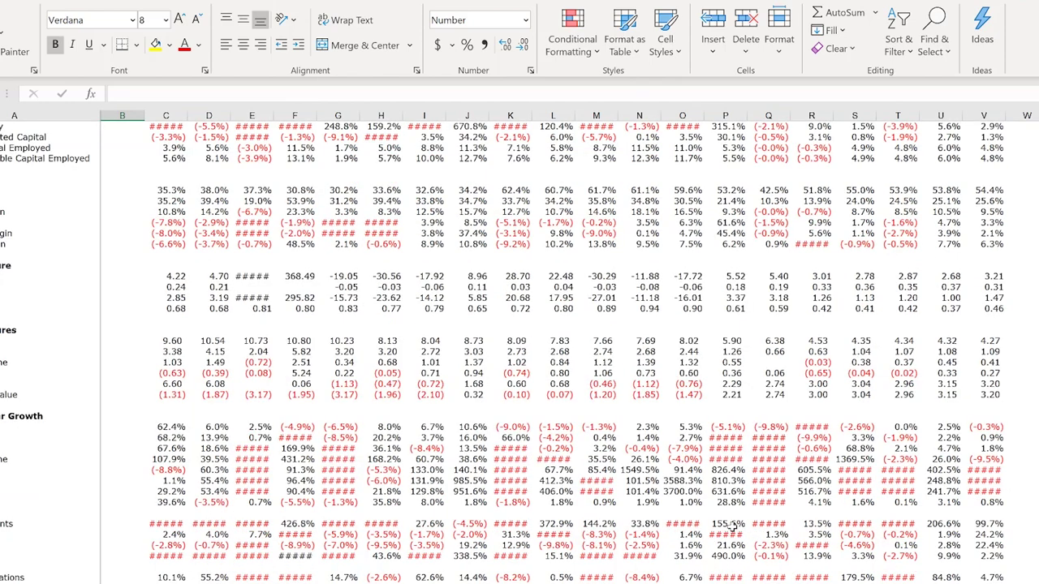
pyautogui.scroll(-2, 734, 526)
pyautogui.scroll(-2, 750, 458)
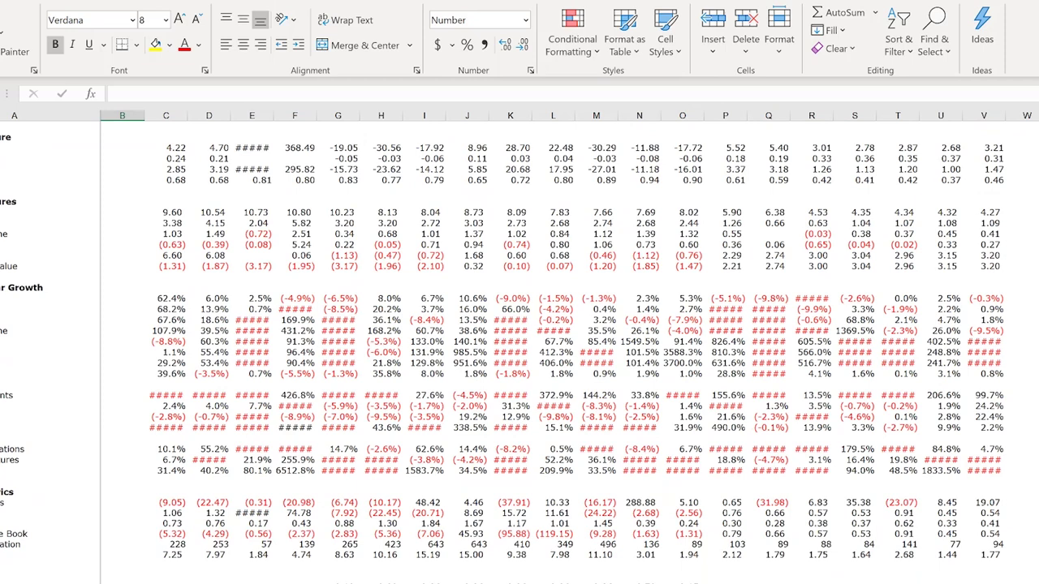
pyautogui.scroll(-1, 286, 538)
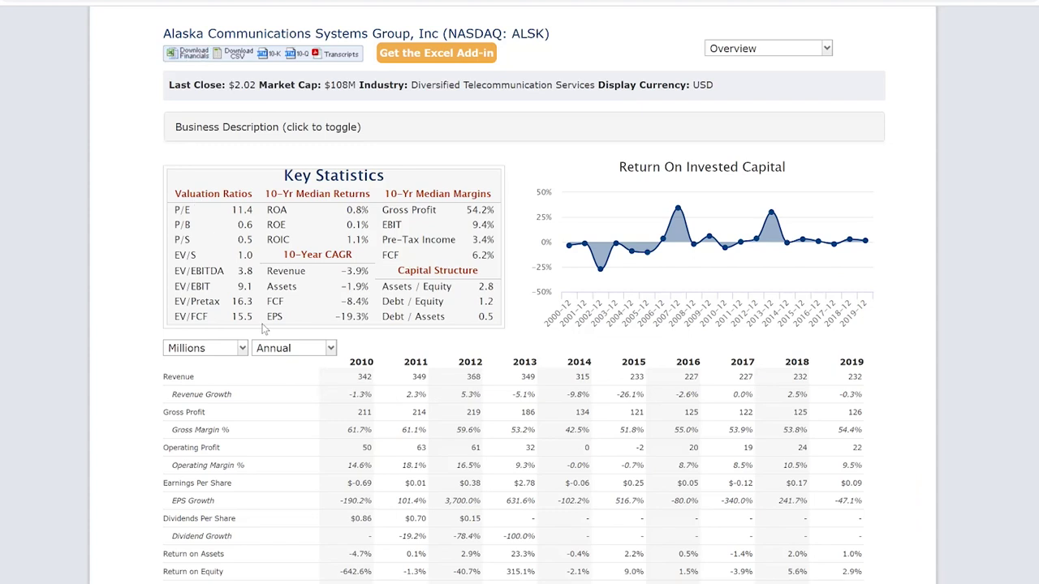
# Examine the EV/EBITDA ratio in Alaska Communications' key statistics, highlighting its label briefly.
pyautogui.moveTo(176, 270); pyautogui.dragTo(241, 268)
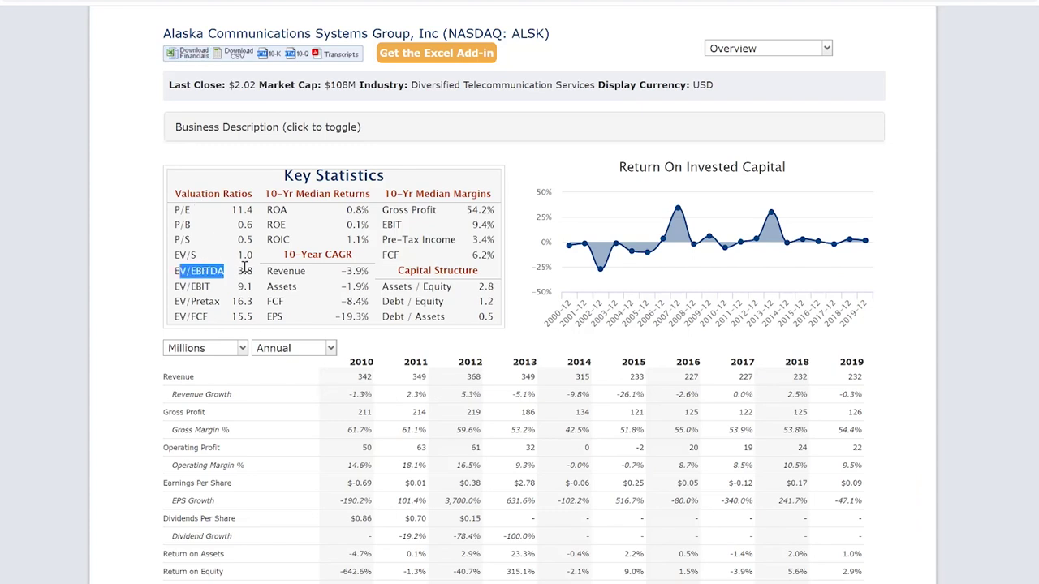
pyautogui.click(163, 272)
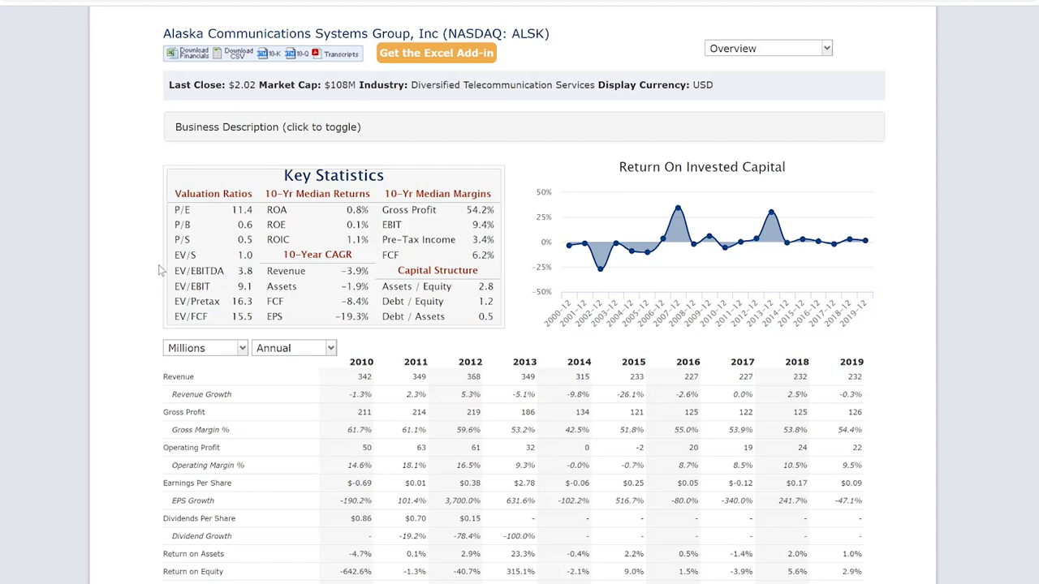
# Search for the ticker bke and open the overview of The Buckle, Inc to view its key statistics.
pyautogui.scroll(1, 374, 123)
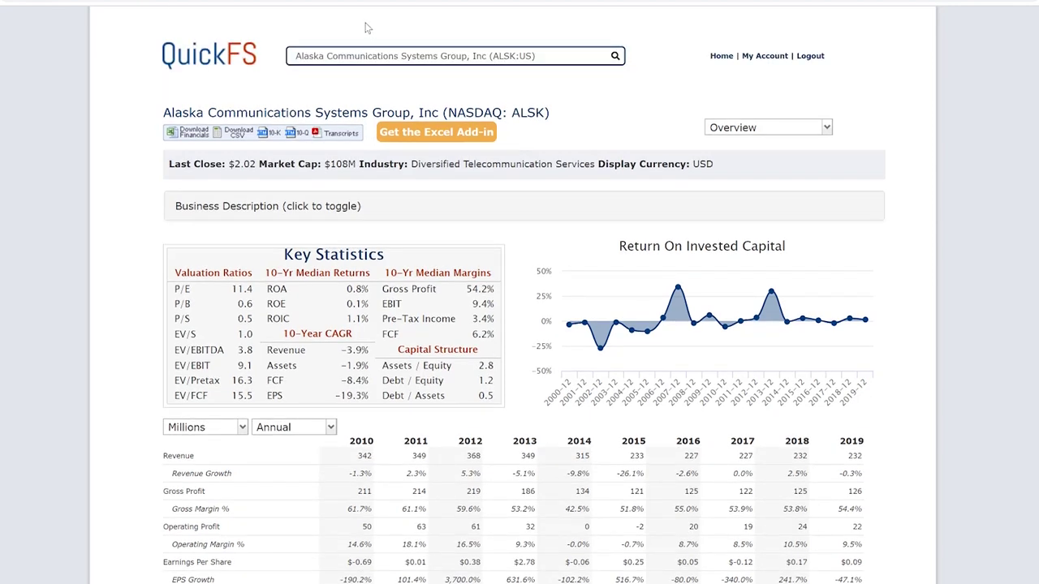
pyautogui.click(387, 63)
pyautogui.write('bke')
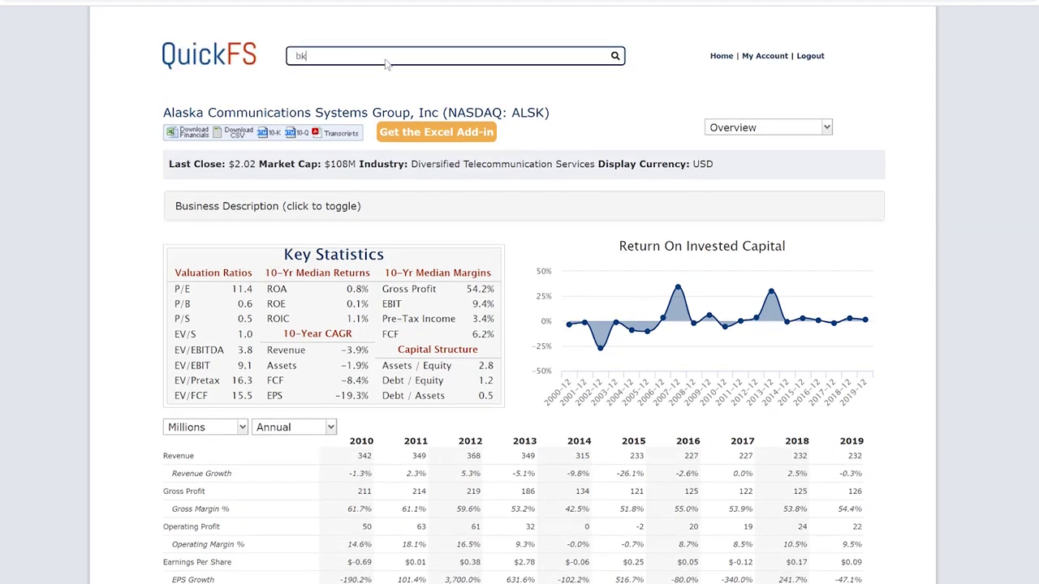
pyautogui.click(369, 58)
pyautogui.write('bke')
pyautogui.press('Return')
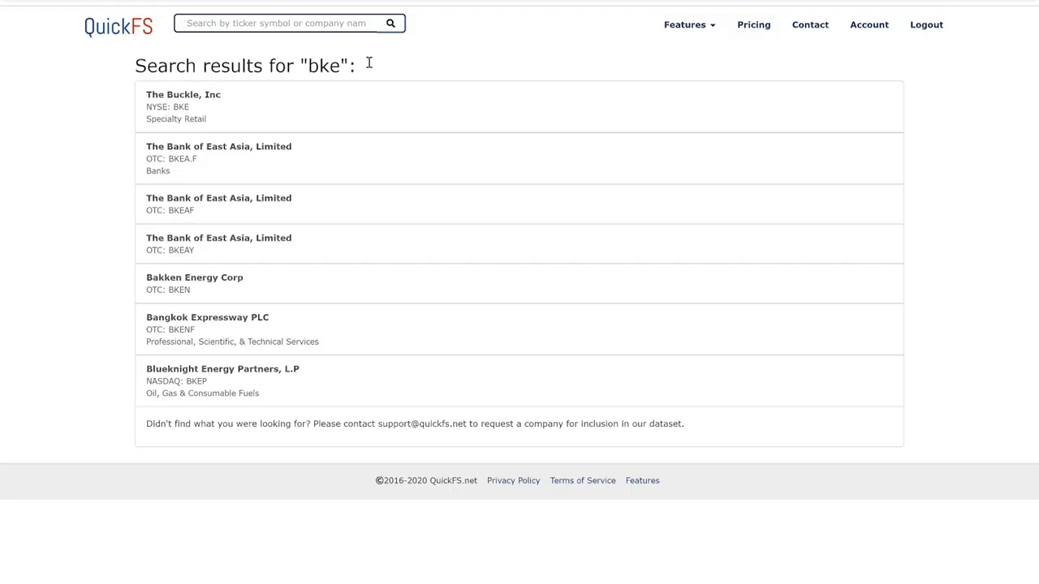
pyautogui.click(281, 127)
pyautogui.scroll(-1, 995, 323)
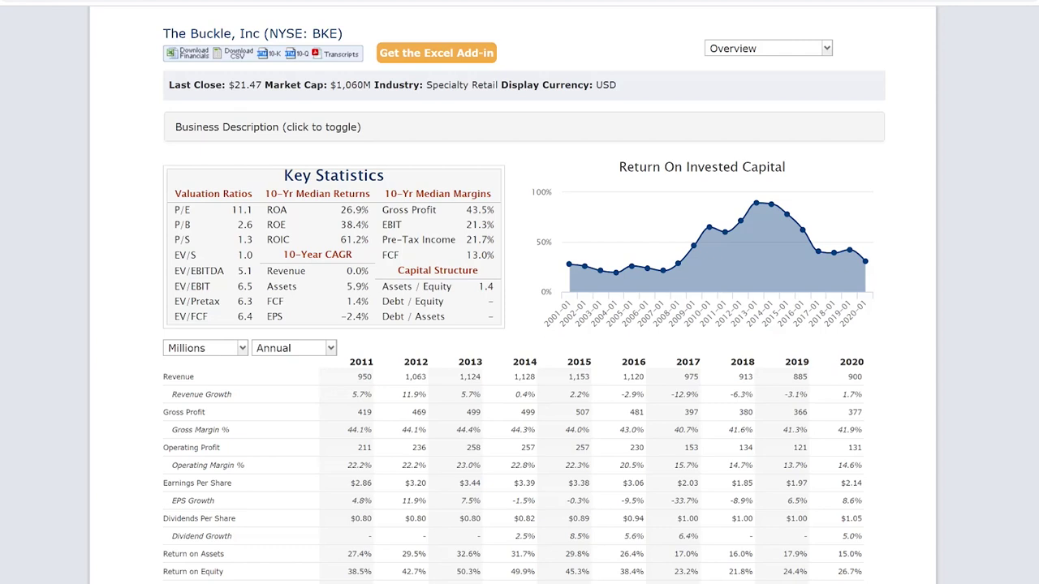
# Look up nuvr, open the Nuvera Communications, Inc overview and expand its business description.
pyautogui.scroll(2, 584, 297)
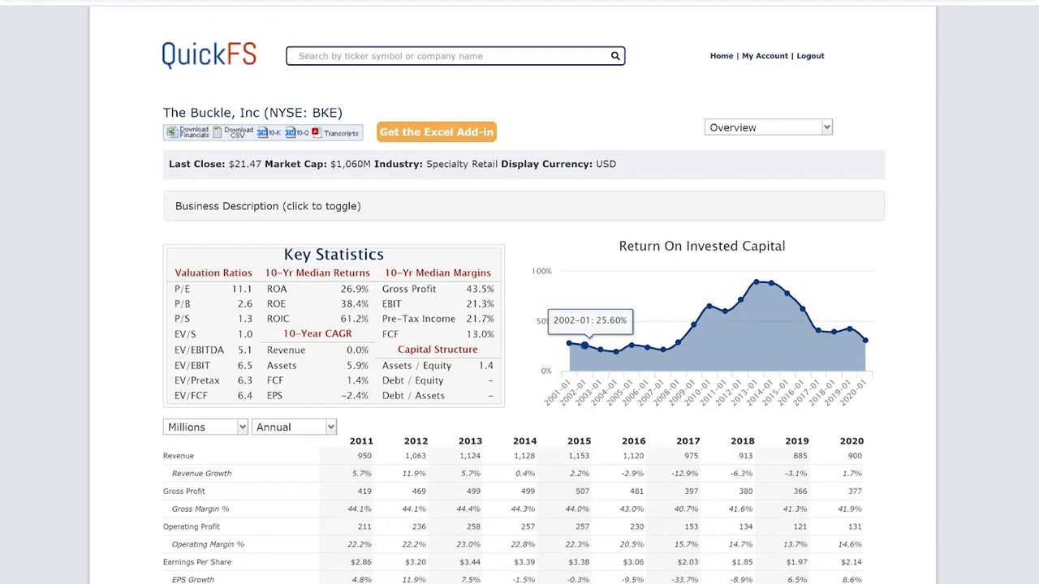
pyautogui.click(405, 50)
pyautogui.write('nuvr')
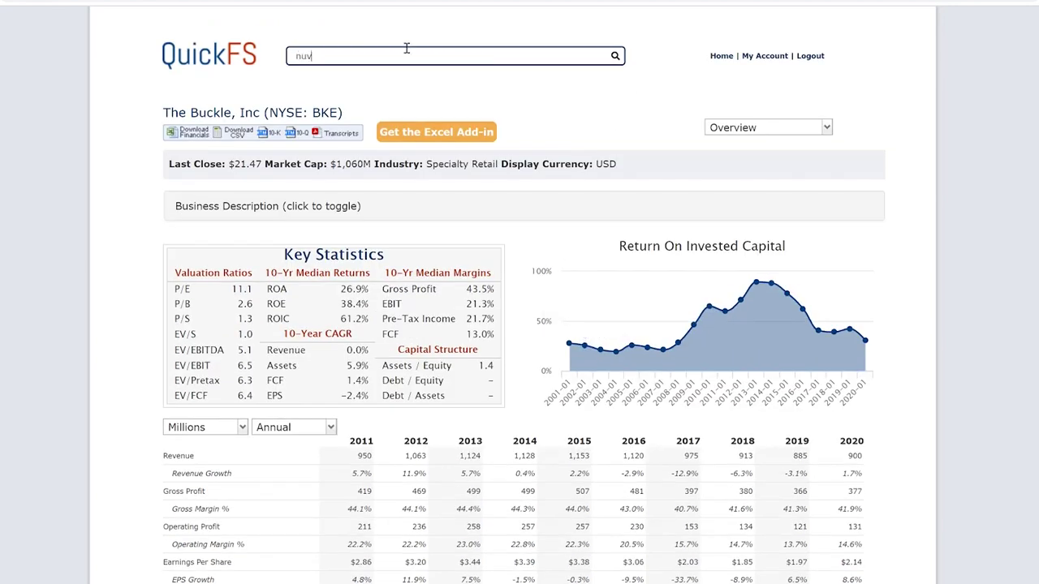
pyautogui.click(409, 73)
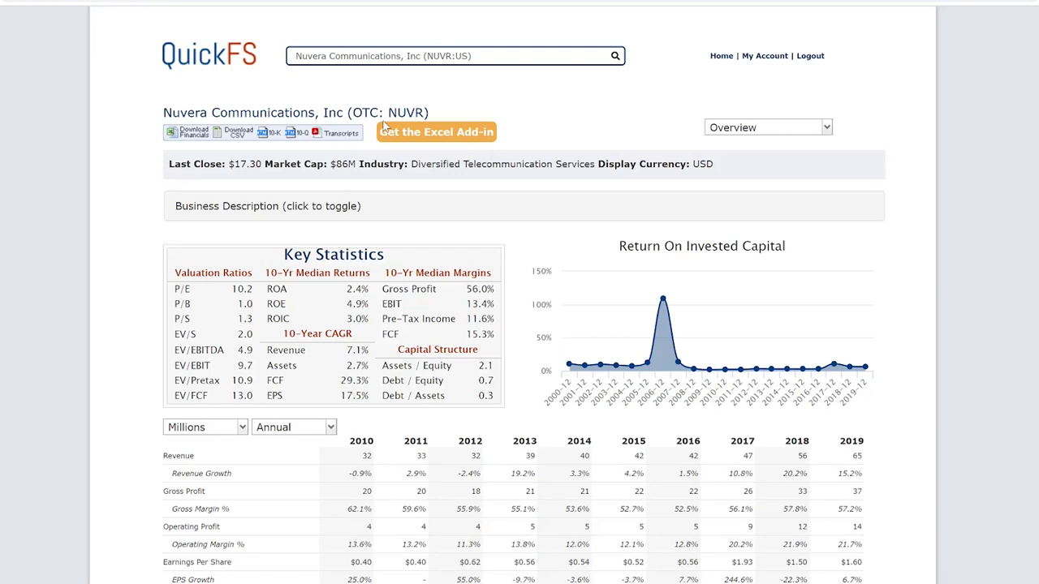
pyautogui.click(345, 213)
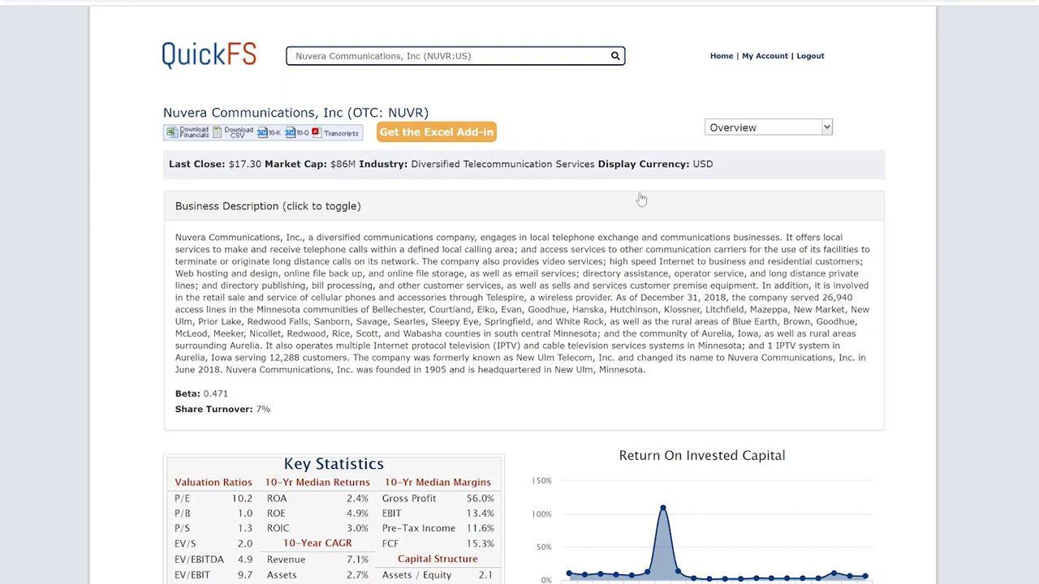
pyautogui.click(509, 54)
pyautogui.write('cbb')
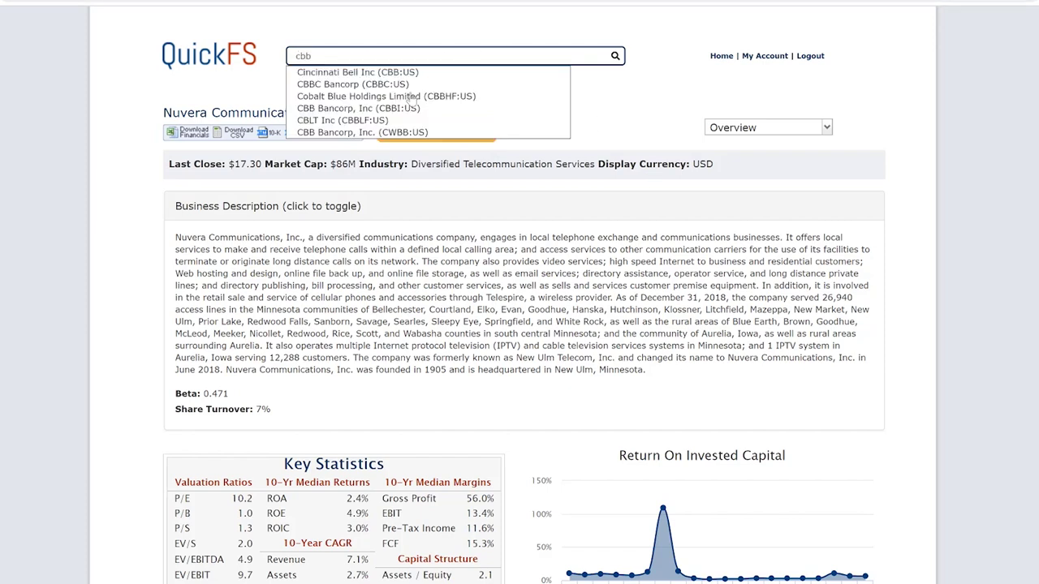
pyautogui.click(413, 62)
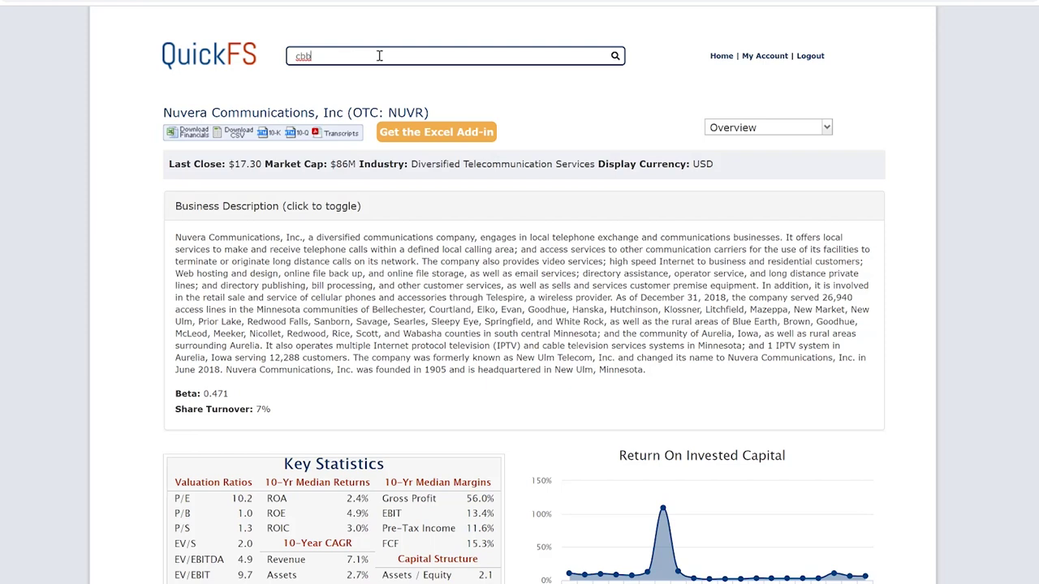
# Change the company search text to charter and open the overview of Charter Communications, Inc (CHTR:US).
pyautogui.press('BackSpace')
pyautogui.press('BackSpace')
pyautogui.write('hr')
pyautogui.write('arter')
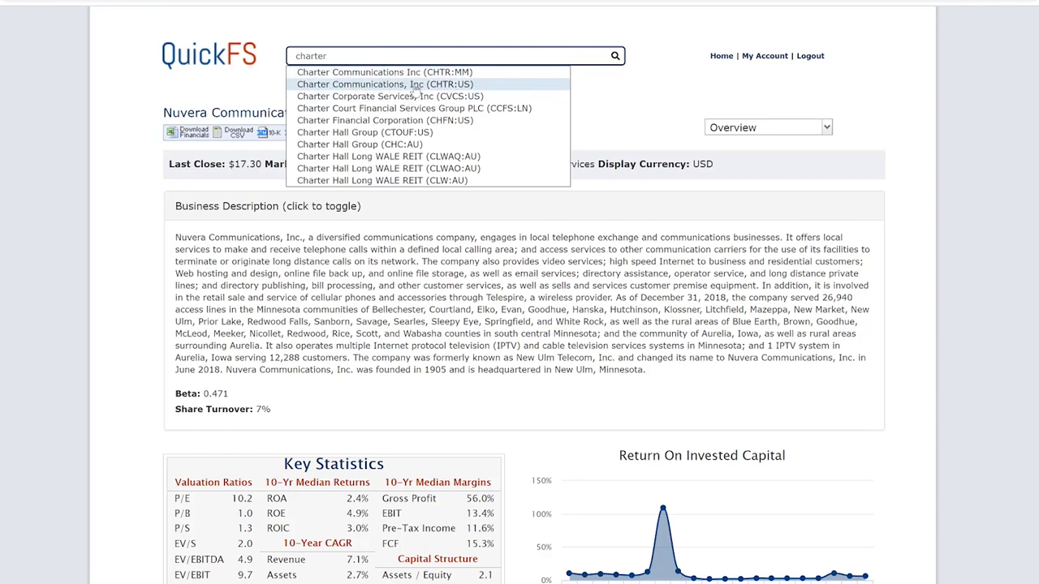
pyautogui.click(412, 85)
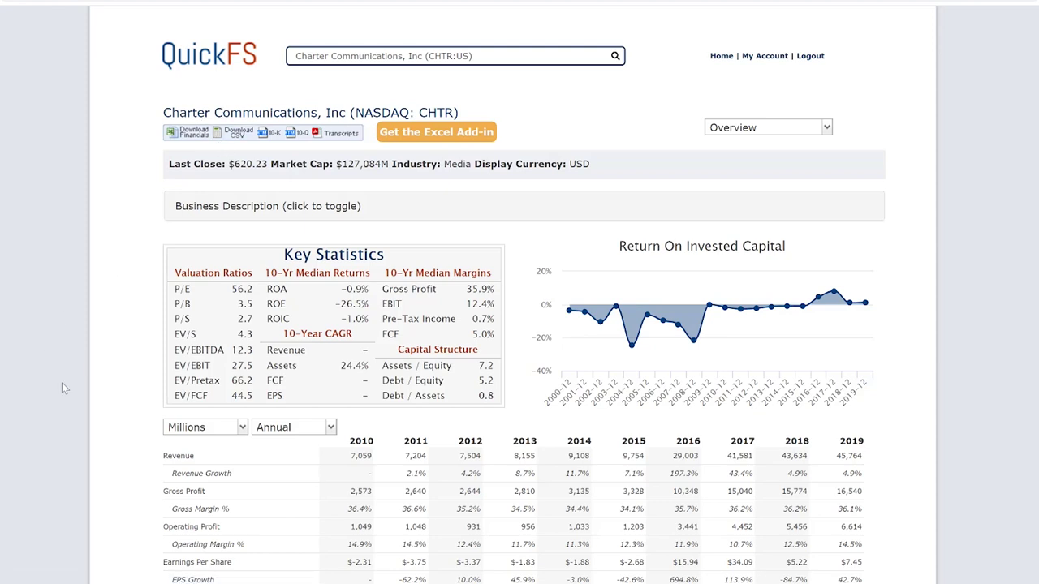
pyautogui.scroll(-1, 62, 383)
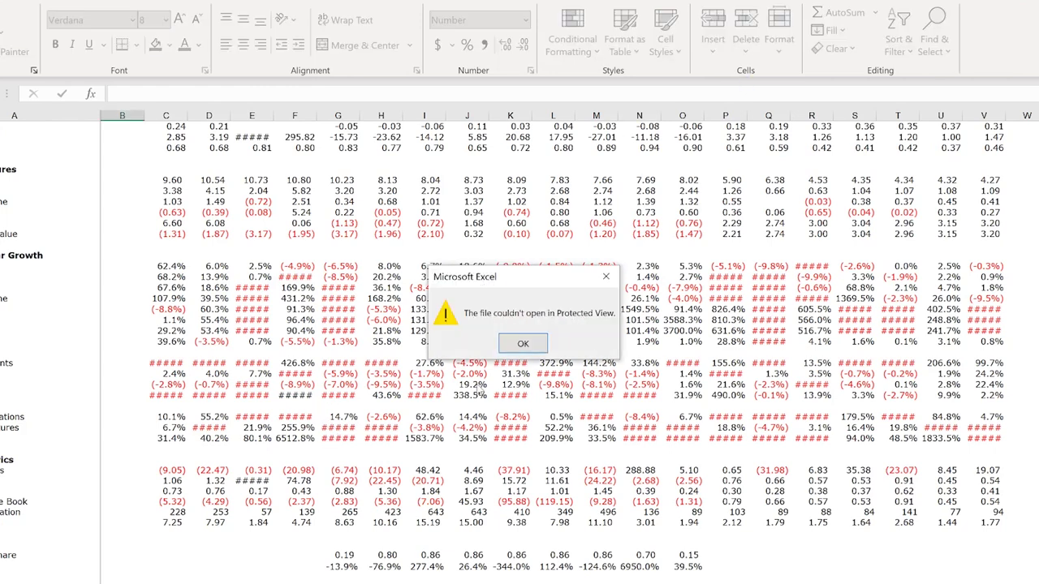
# In Excel, dismiss the Protected View error, enable editing of the downloaded Charter Communications workbook, and show its ratios sheet.
pyautogui.click(513, 344)
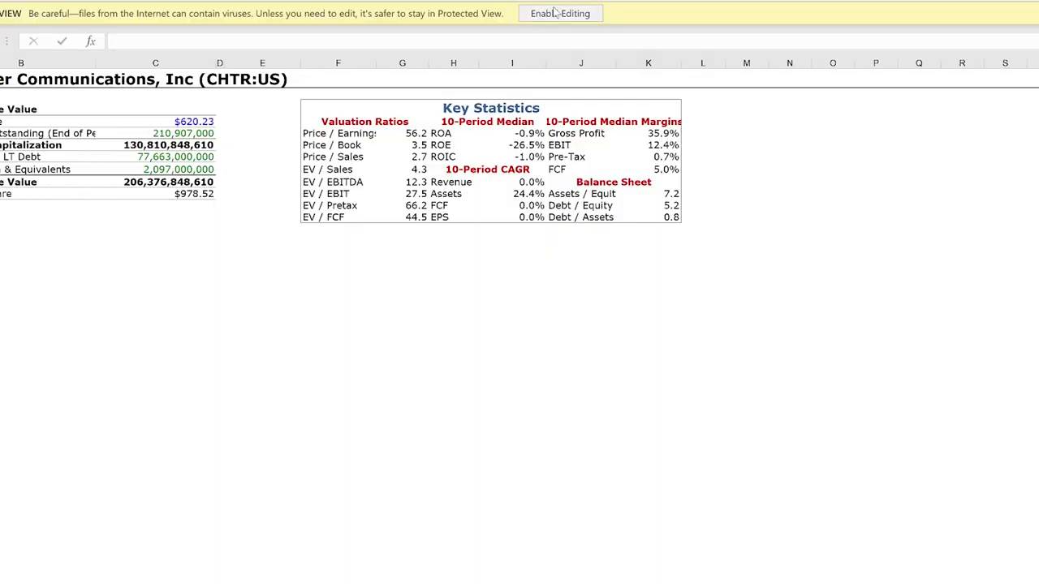
pyautogui.click(557, 13)
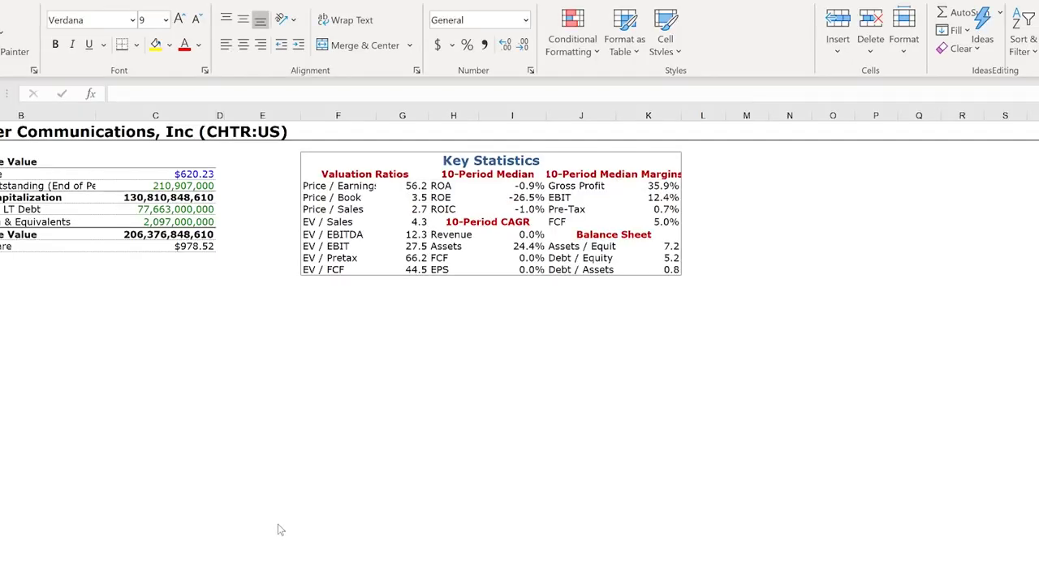
pyautogui.hotkey('ctrl', 'pagedown')
pyautogui.scroll(-5, 342, 423)
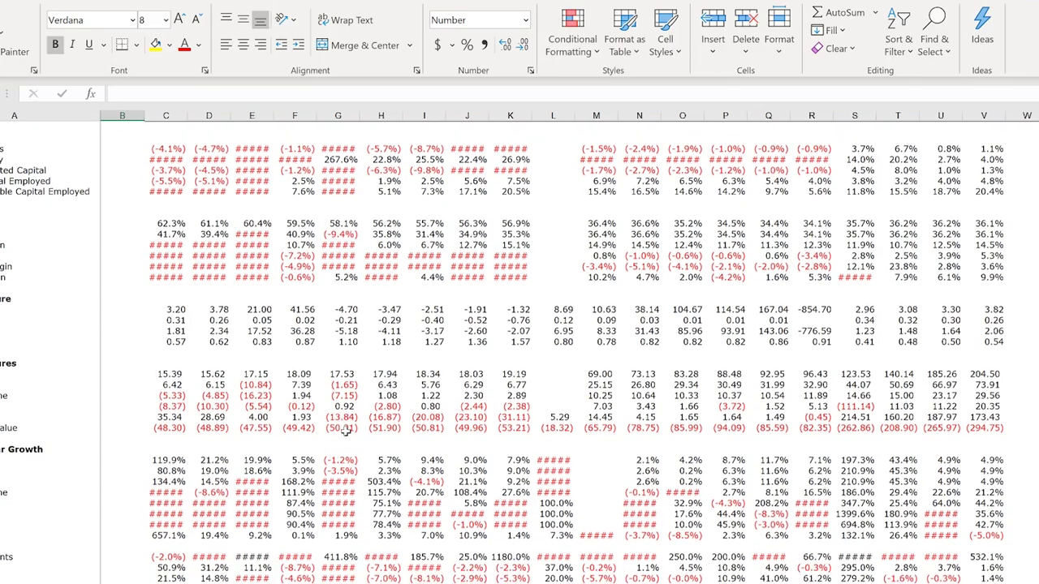
pyautogui.scroll(-3, 343, 422)
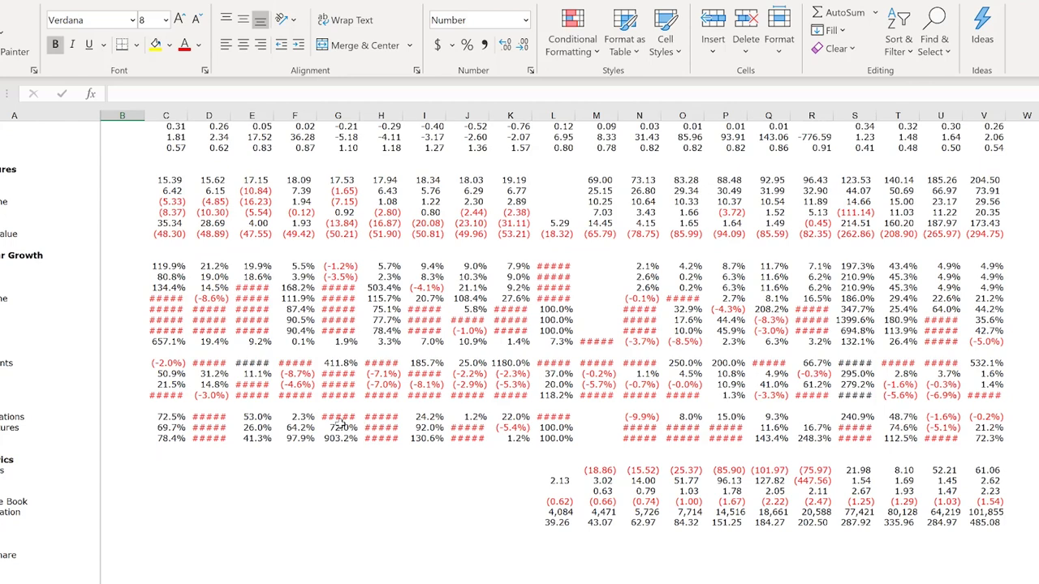
# Select column L, then fill the Market Capitalization row with yellow while reviewing Charter's yearly ratios.
pyautogui.click(561, 119)
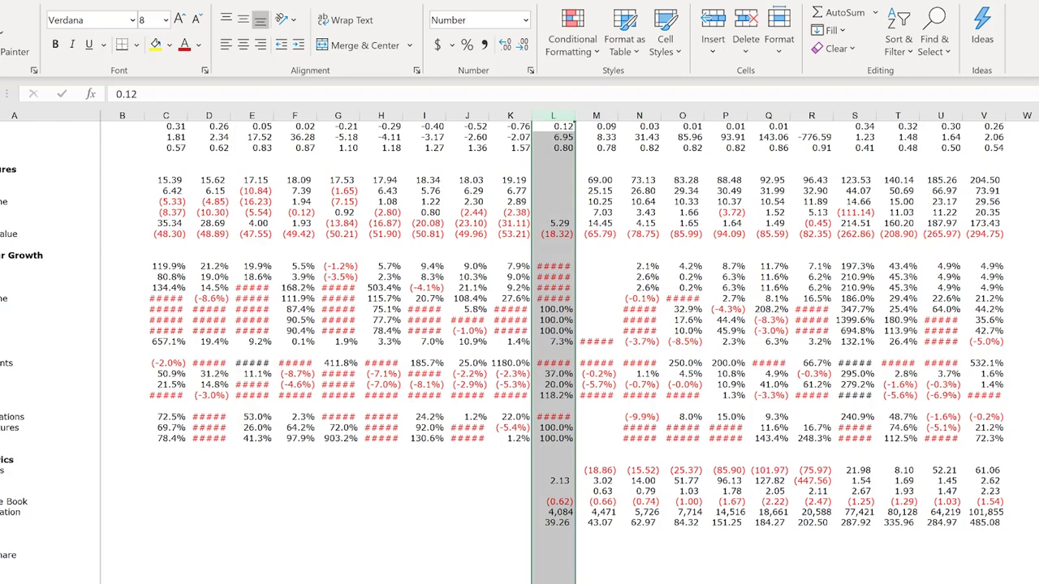
pyautogui.click(2, 512)
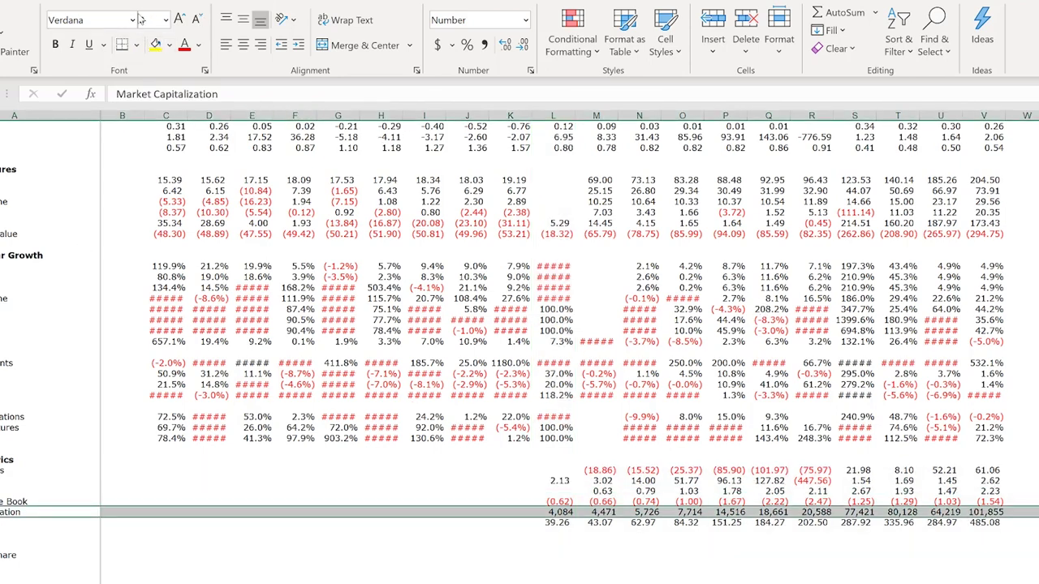
pyautogui.click(155, 45)
pyautogui.scroll(7, 1028, 443)
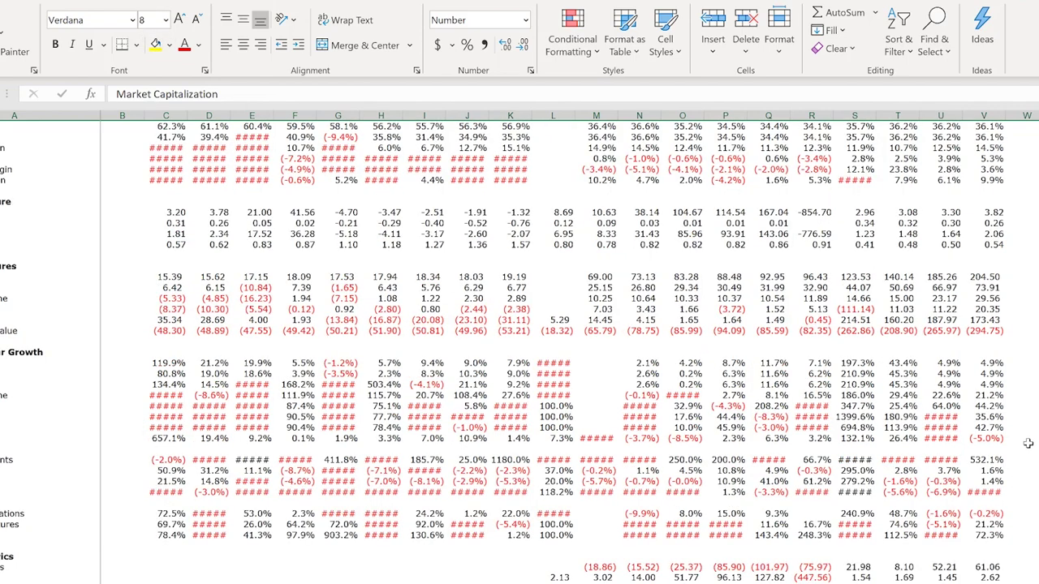
pyautogui.scroll(-4, 1027, 443)
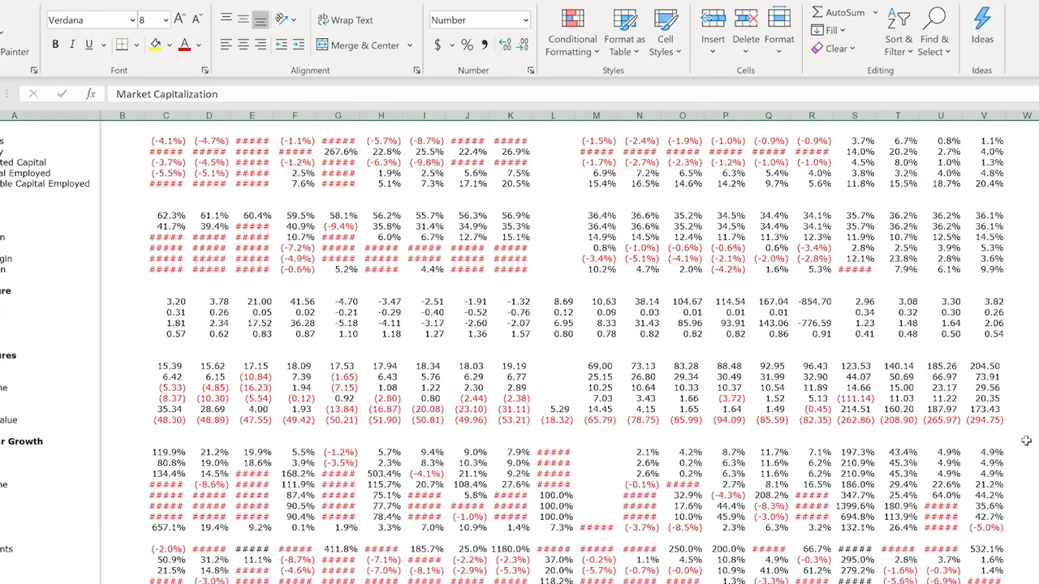
pyautogui.scroll(-3, 1025, 440)
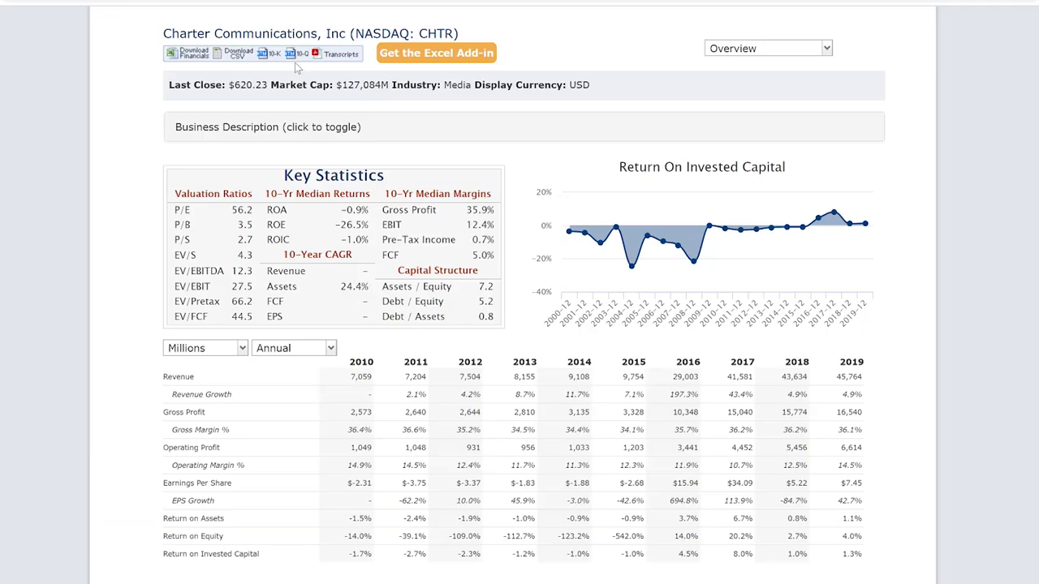
# Switch back to QuickFS, search for nuvr and open the Nuvera Communications, Inc overview.
pyautogui.scroll(1, 295, 20)
pyautogui.click(321, 56)
pyautogui.write('nuvr')
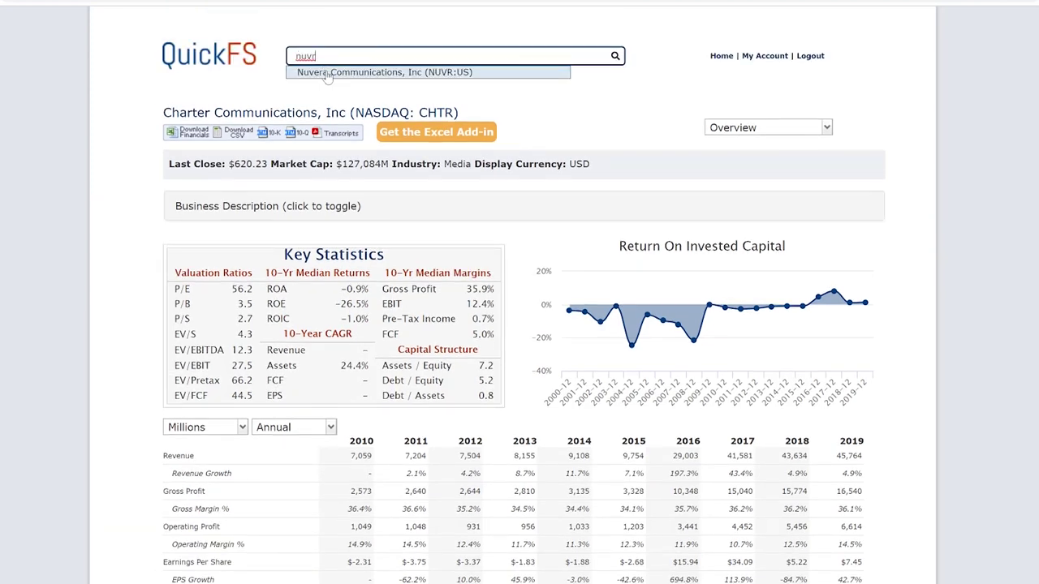
pyautogui.click(327, 72)
pyautogui.scroll(-1, 416, 203)
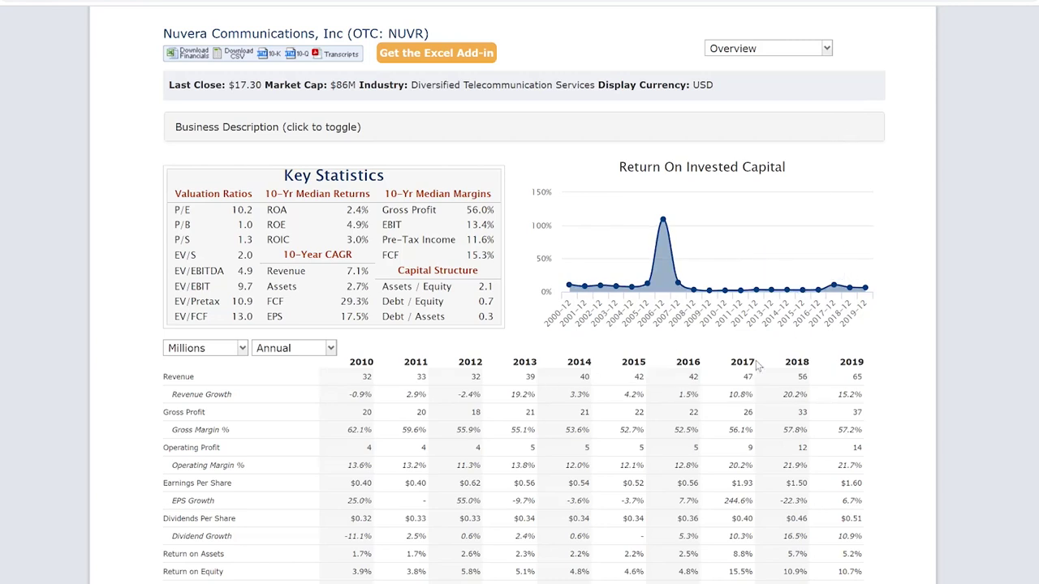
# Highlight the 2016 to 2018 year headings and show the 2017-12 value on Nuvera's Return On Invested Capital chart.
pyautogui.moveTo(687, 362); pyautogui.dragTo(835, 370)
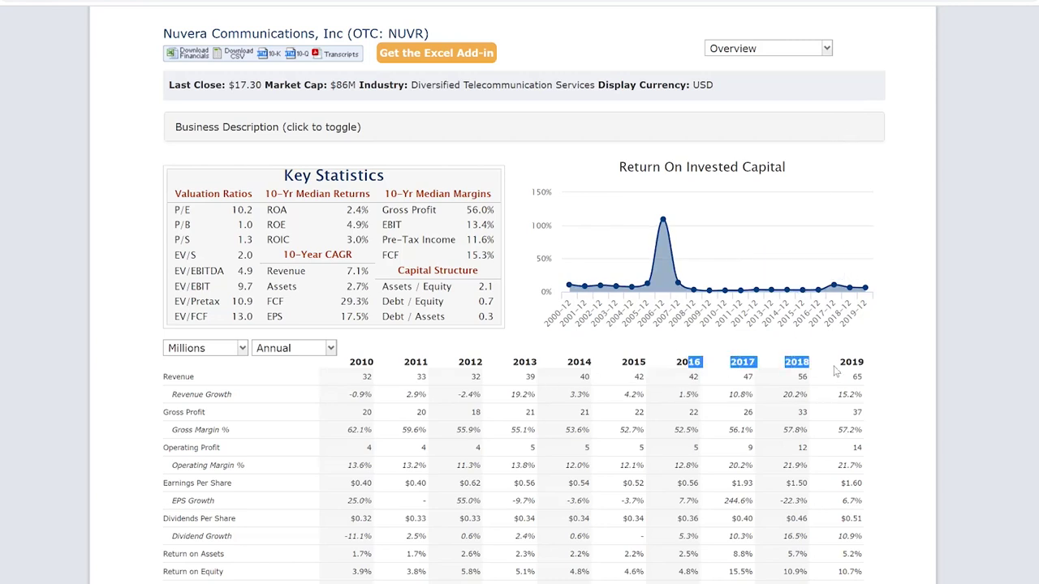
pyautogui.click(732, 364)
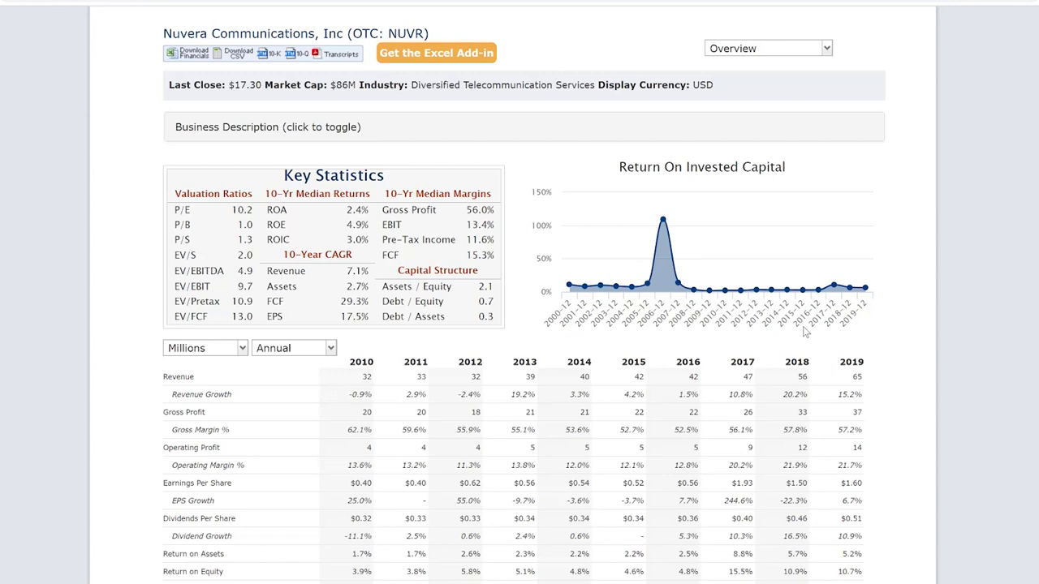
pyautogui.moveTo(834, 289)
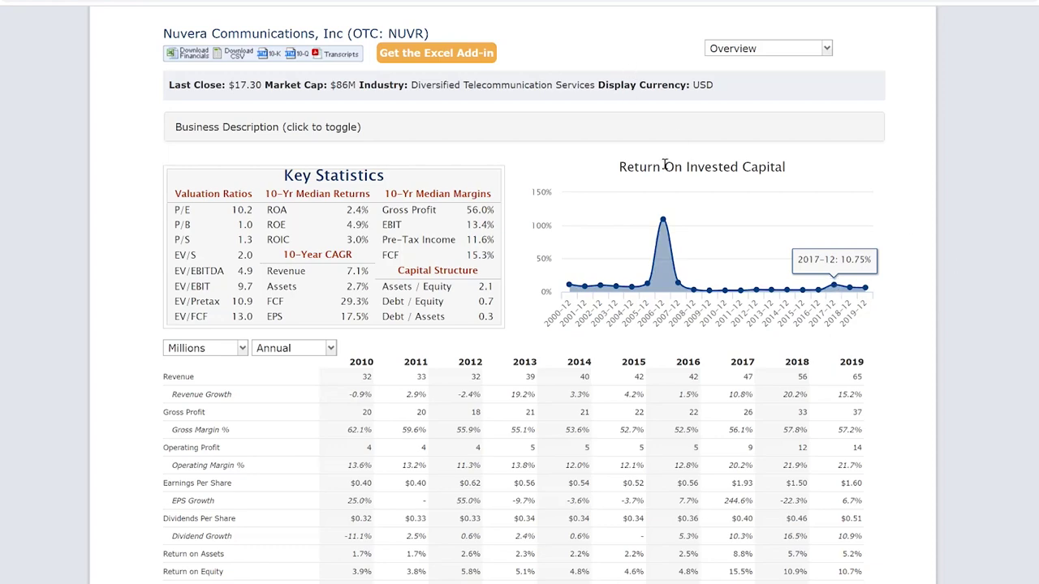
# Show Nuvera's cash flow statement and examine the 2017 cash from operations and the 2018 acquisitions.
pyautogui.click(820, 49)
pyautogui.click(811, 123)
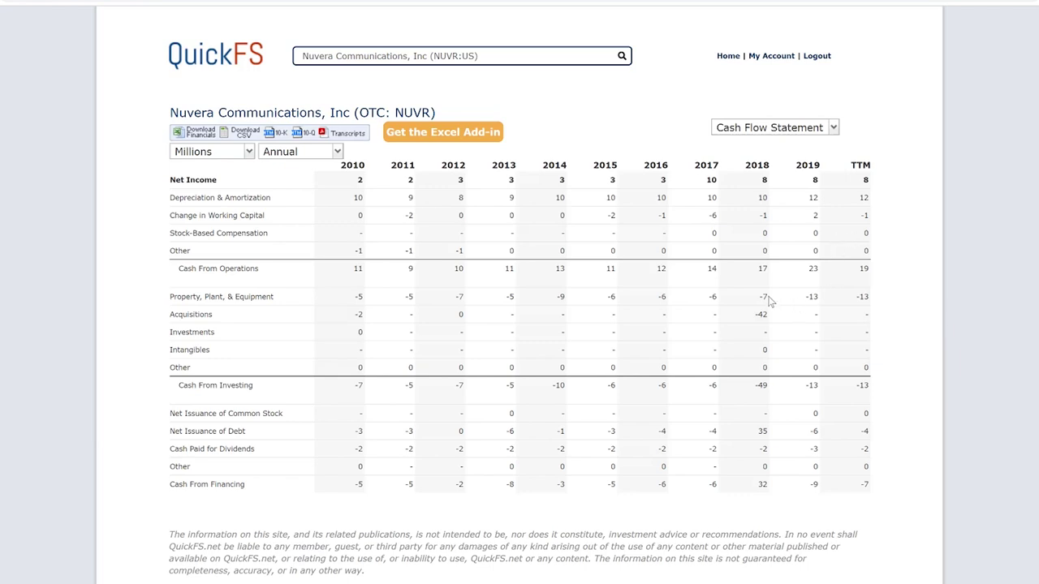
pyautogui.doubleClick(711, 270)
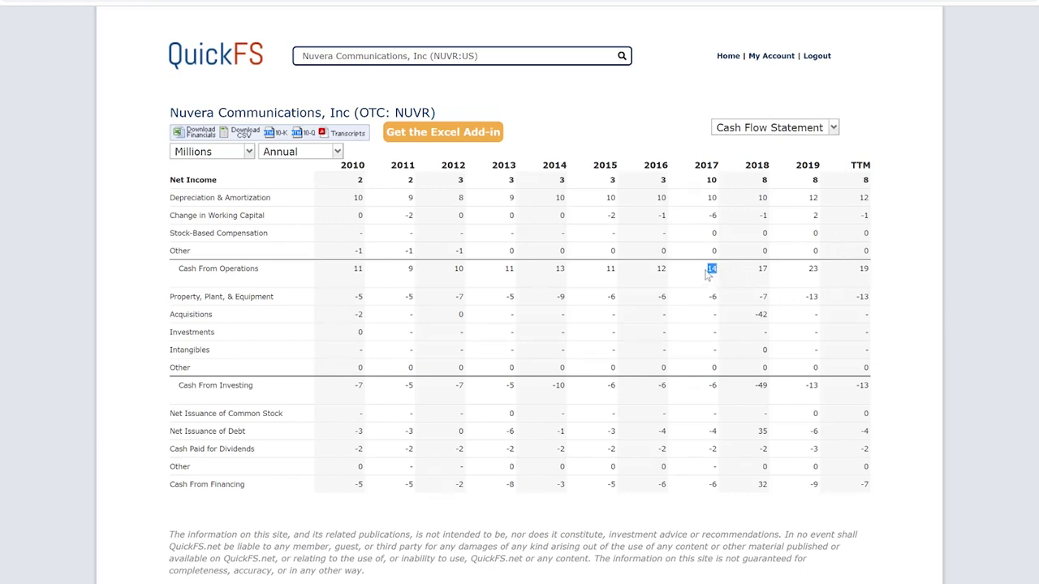
pyautogui.click(749, 314)
# Return to Nuvera's overview and review its key statistics and yearly figures down to return on invested capital.
pyautogui.click(740, 130)
pyautogui.click(747, 147)
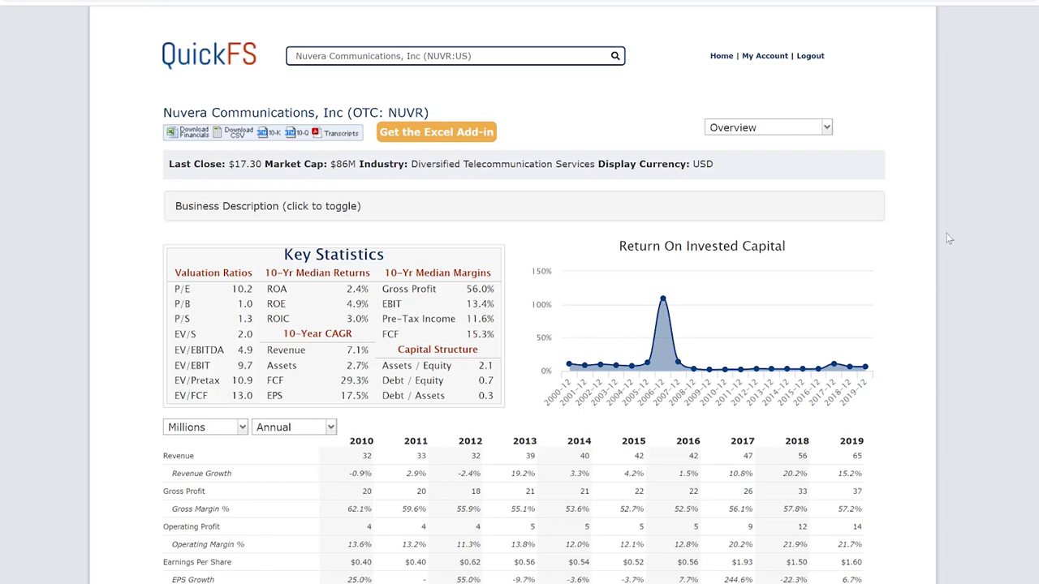
pyautogui.scroll(-3, 925, 235)
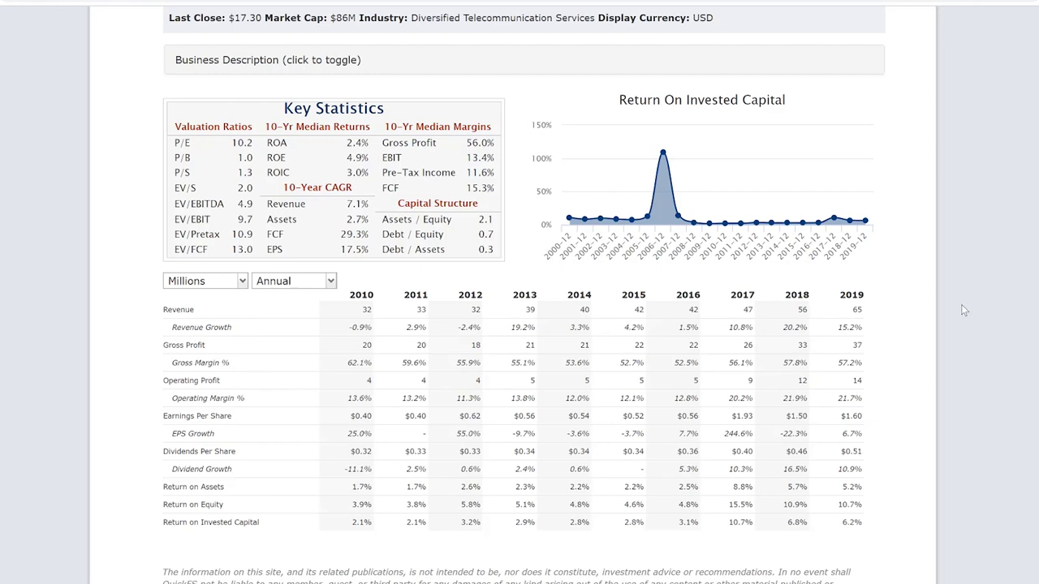
pyautogui.scroll(1, 858, 418)
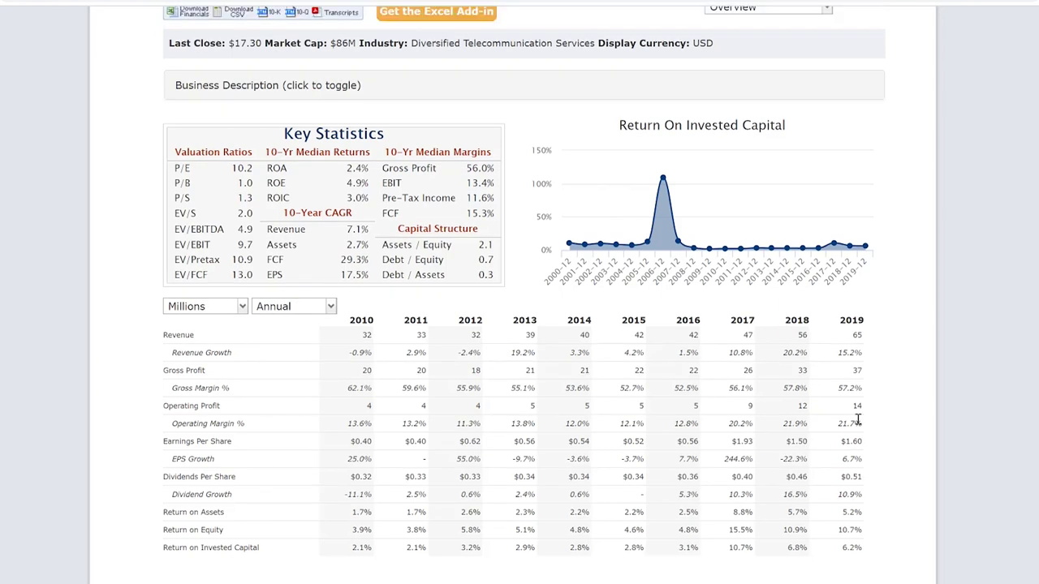
pyautogui.scroll(-1, 999, 378)
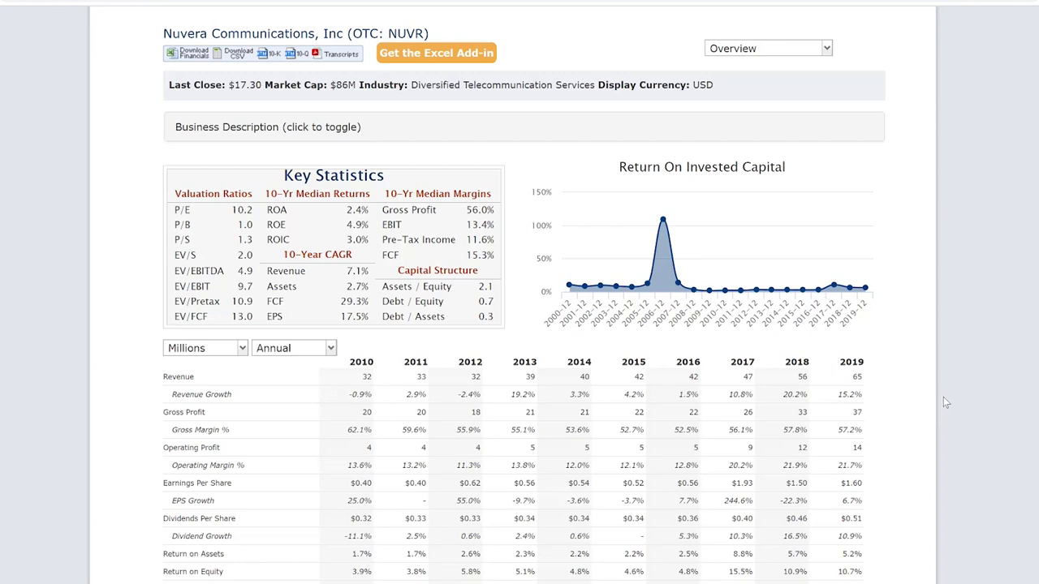
# Switch to the Excel workbook and review Charter's yearly returns, margins and growth figures above the highlighted market capitalization row.
pyautogui.hotkey('alt', 'Tab')
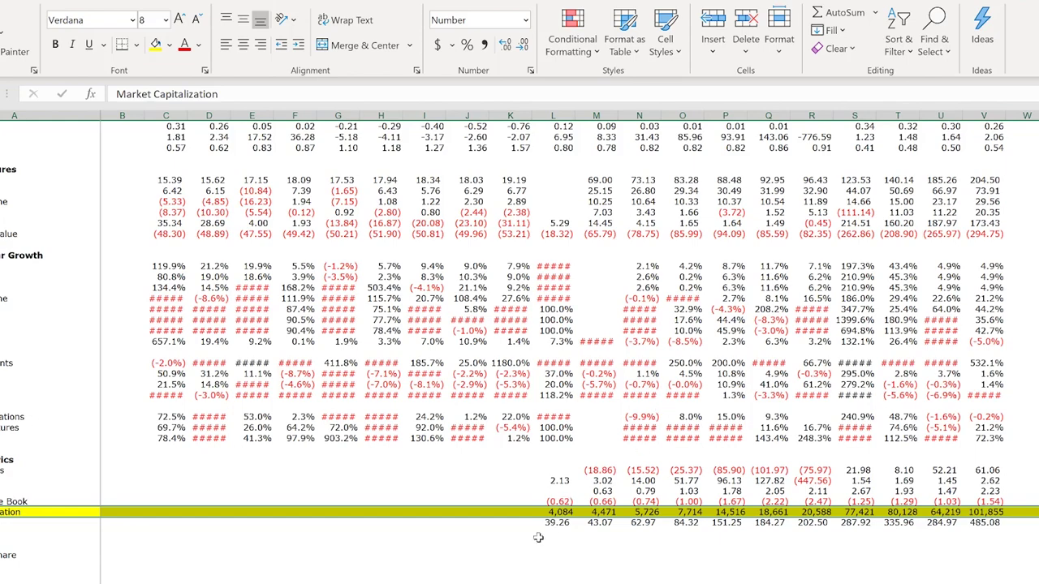
pyautogui.scroll(2, 536, 534)
pyautogui.scroll(5, 534, 532)
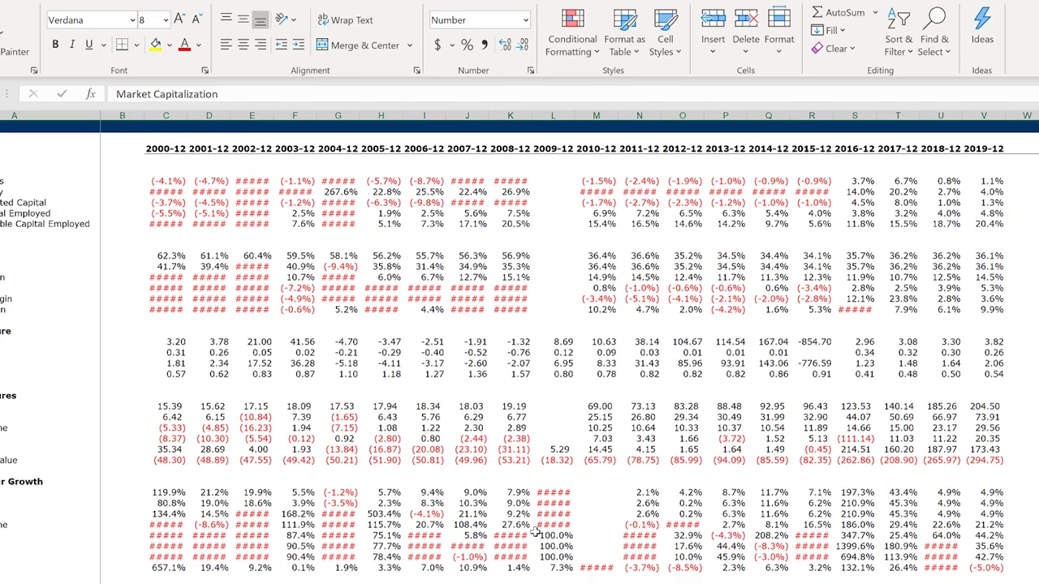
pyautogui.scroll(-4, 535, 531)
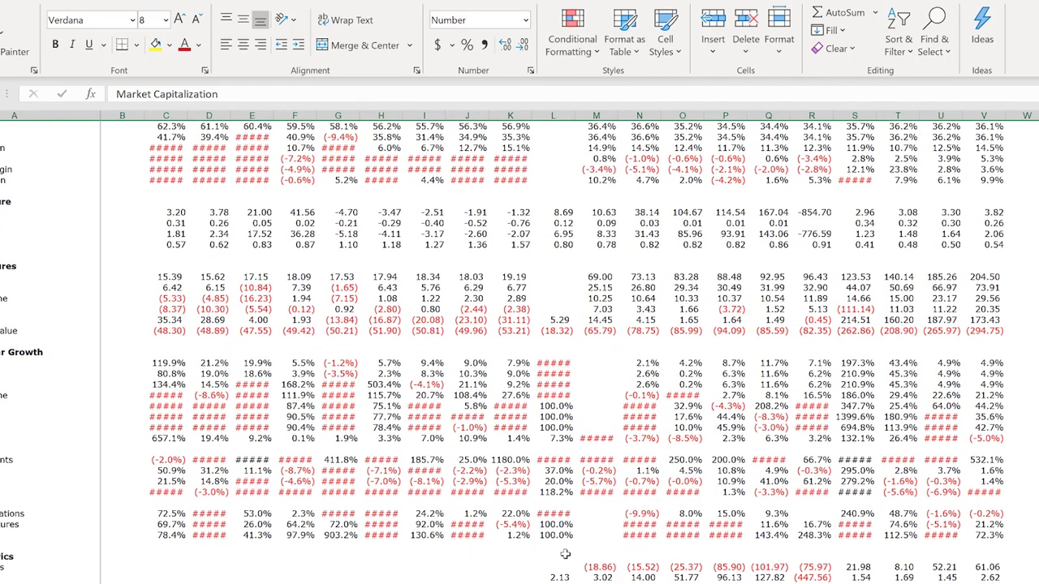
pyautogui.scroll(-2, 568, 549)
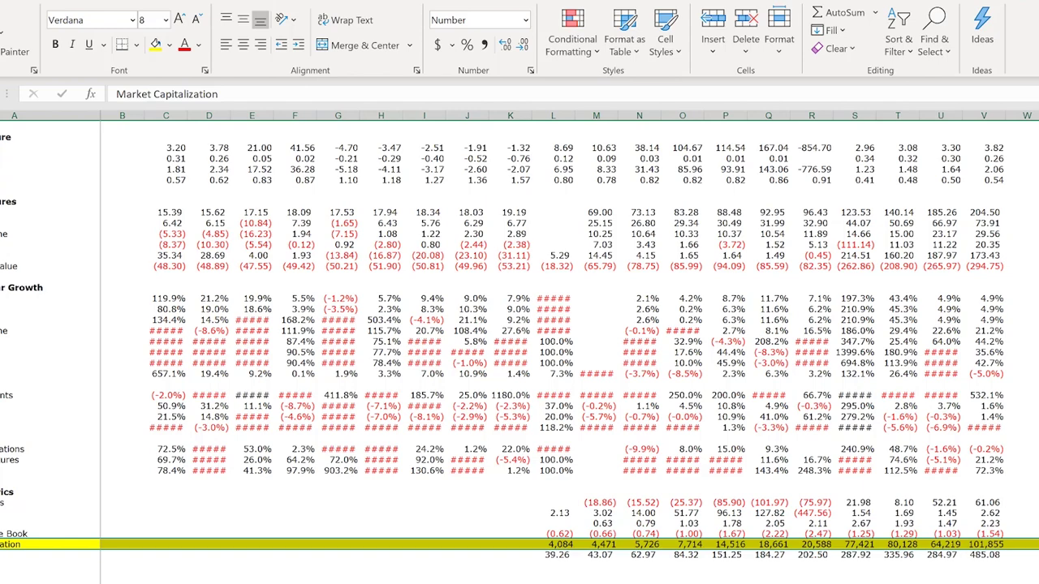
# Compare Charter's market capitalization between the 2009-12 and 2019-12 columns, selecting the value for each of the two years.
pyautogui.scroll(5, 568, 349)
pyautogui.scroll(1, 568, 350)
pyautogui.click(558, 123)
pyautogui.scroll(-1, 575, 260)
pyautogui.scroll(-4, 631, 460)
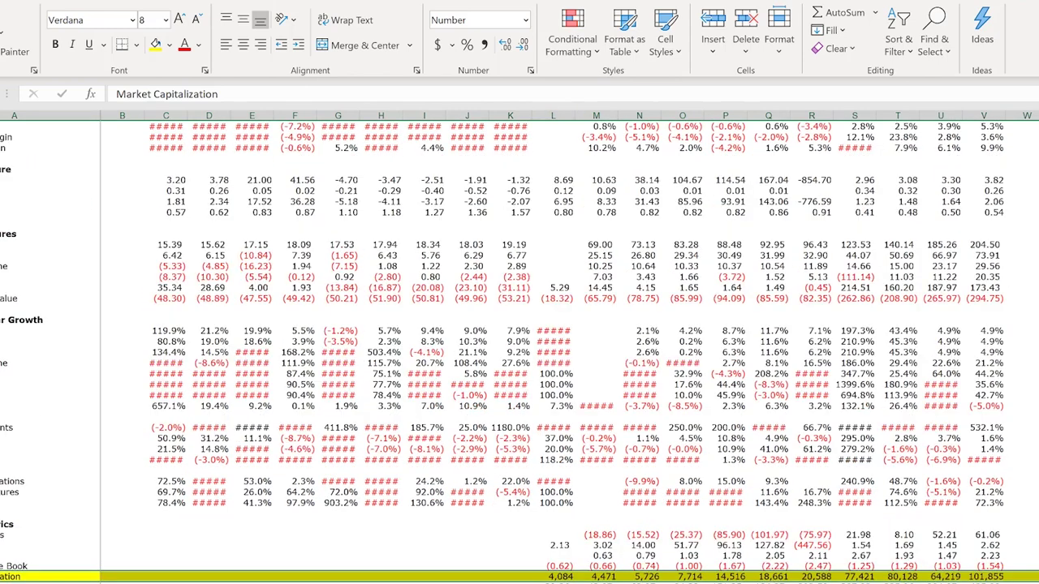
pyautogui.click(561, 576)
pyautogui.click(991, 576)
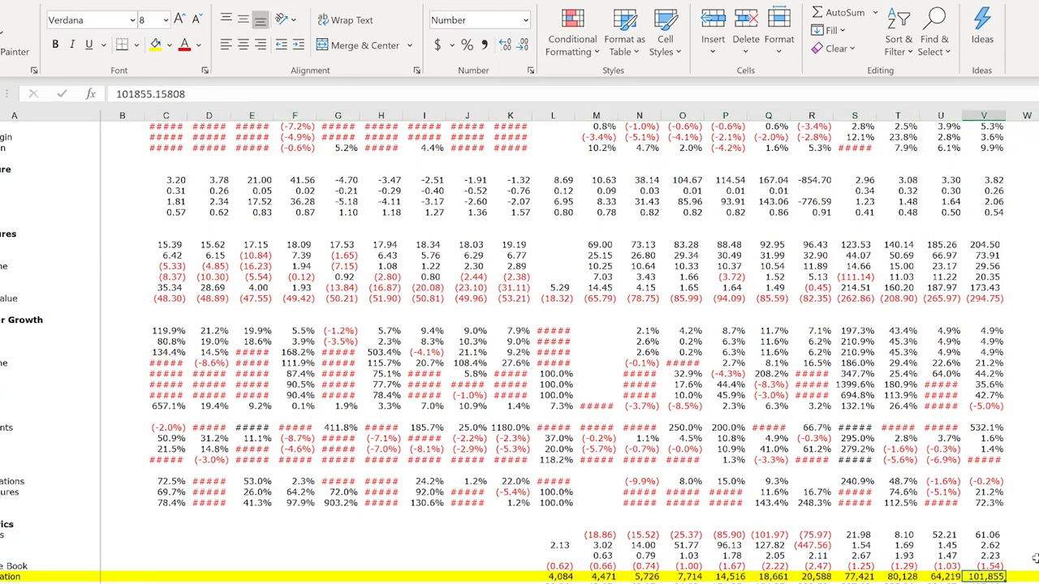
pyautogui.scroll(5, 1029, 519)
pyautogui.scroll(-5, 811, 422)
# Switch back to QuickFS, search for charter and open the Charter Communications, Inc (CHTR:US) overview.
pyautogui.hotkey('alt', 'Tab')
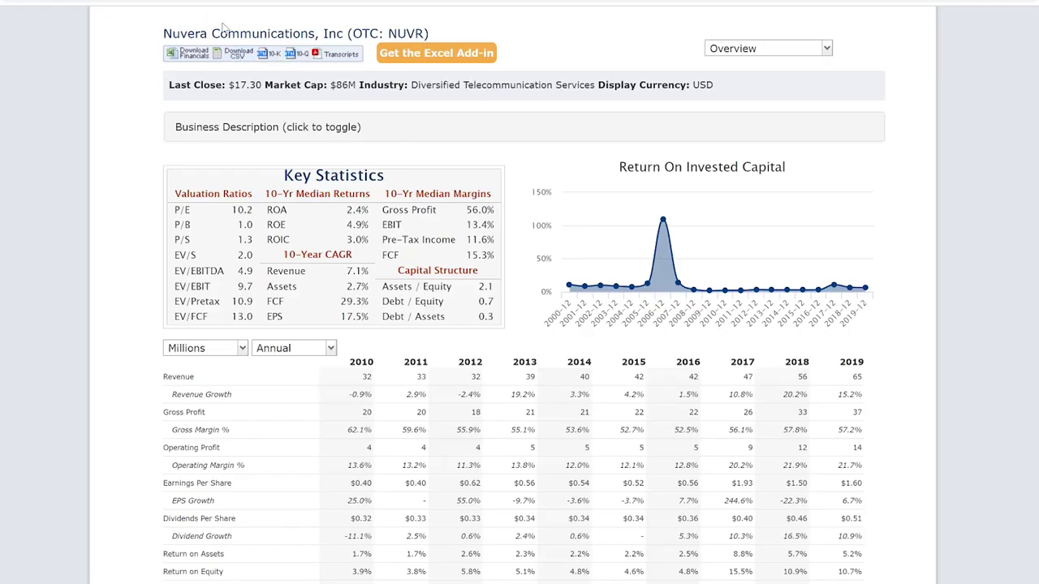
pyautogui.scroll(1, 254, 71)
pyautogui.click(354, 54)
pyautogui.write('charter')
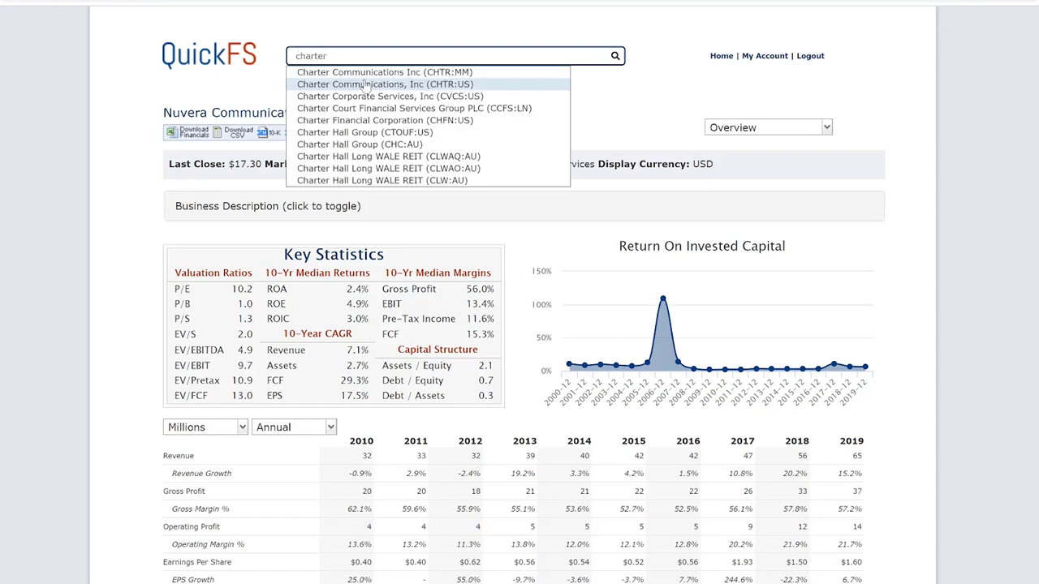
pyautogui.click(367, 84)
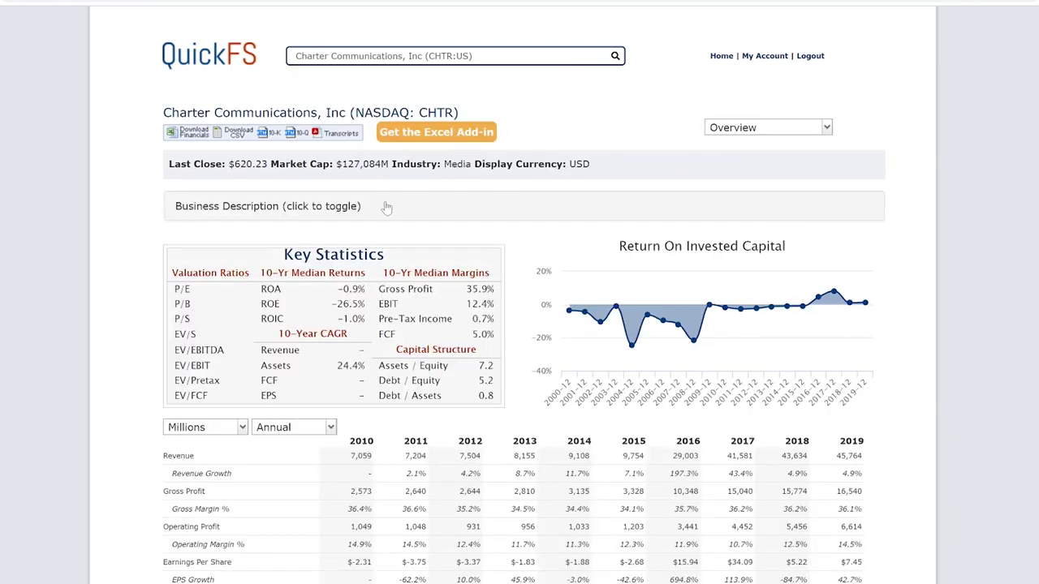
# Highlight Charter's market cap and review its key statistics and yearly figures.
pyautogui.moveTo(331, 164); pyautogui.dragTo(363, 164)
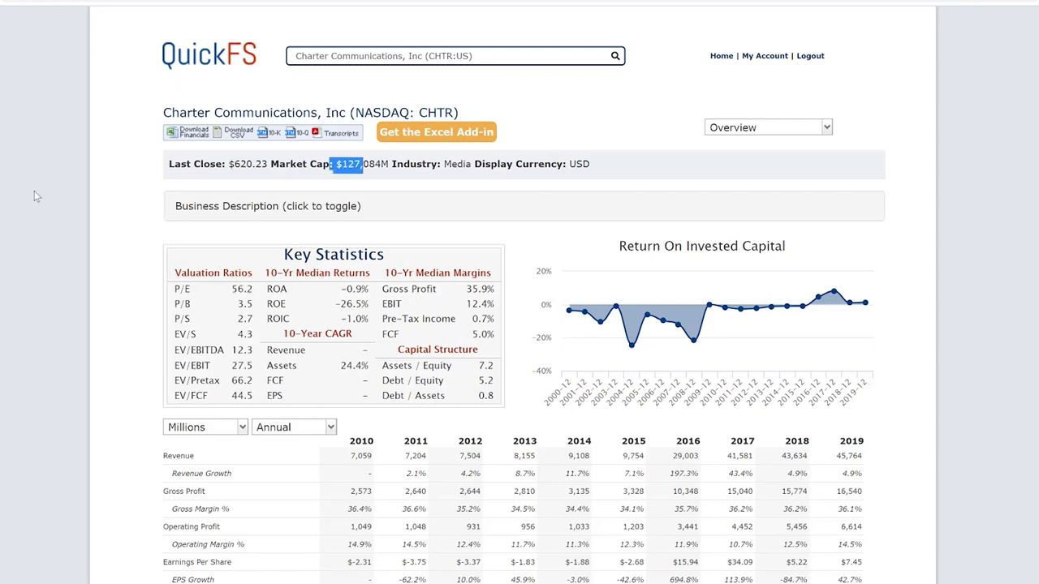
pyautogui.click(11, 221)
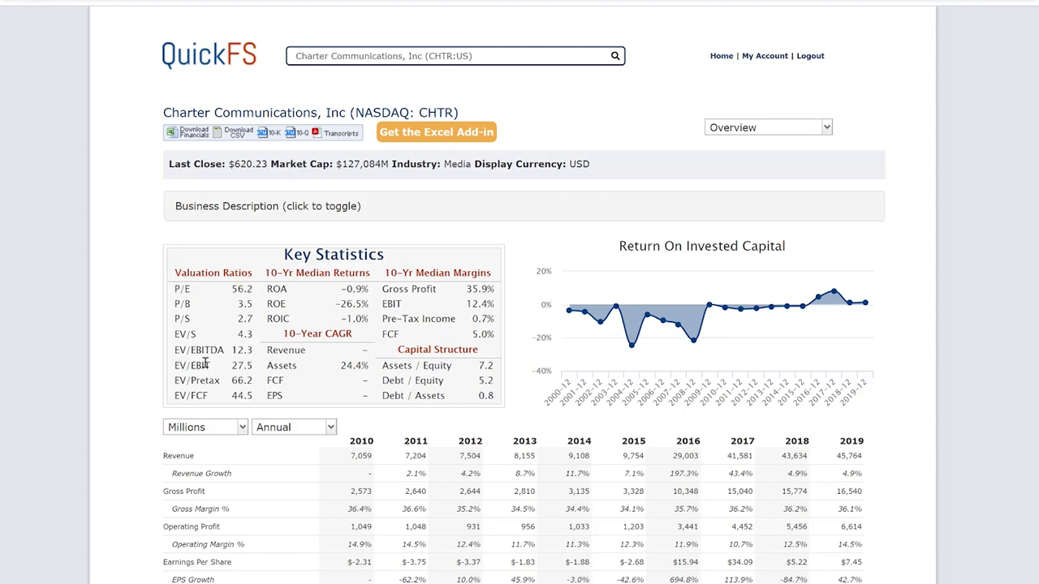
pyautogui.scroll(-1, 295, 396)
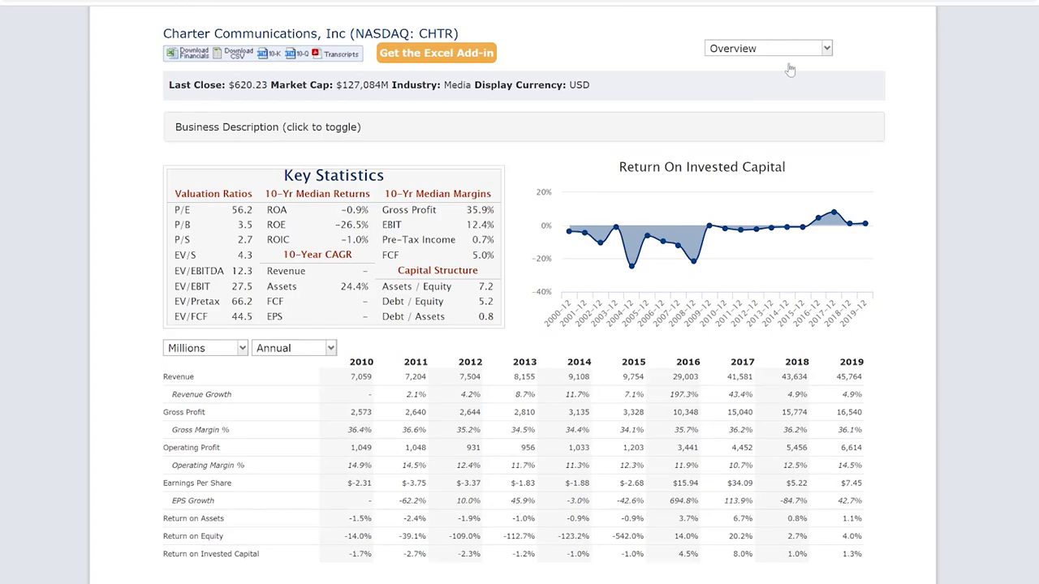
# Show Charter's cash flow statement and its balance sheet, examining the yearly assets, liabilities and equity.
pyautogui.click(768, 49)
pyautogui.click(767, 119)
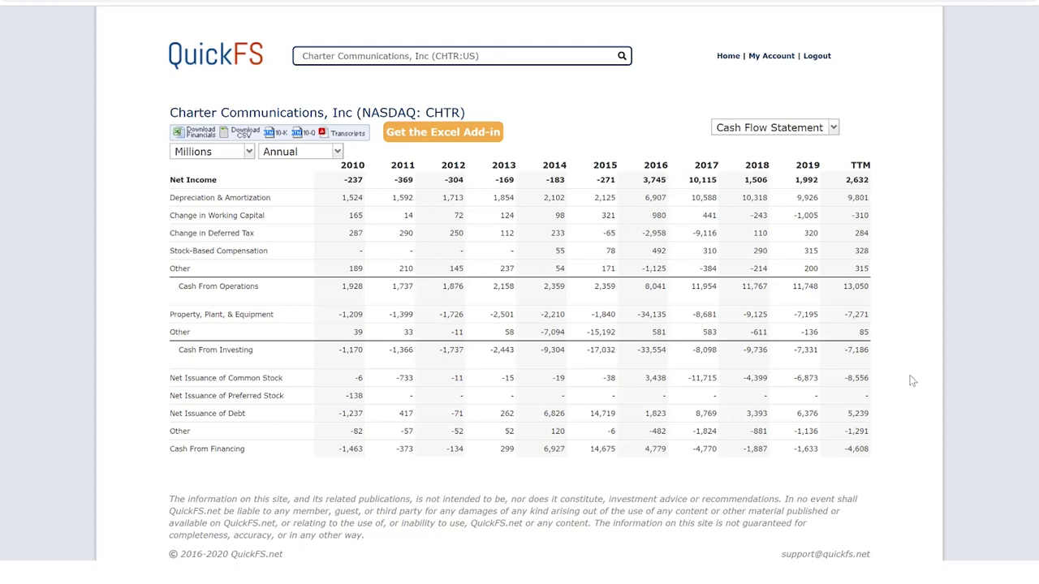
pyautogui.click(779, 132)
pyautogui.click(791, 183)
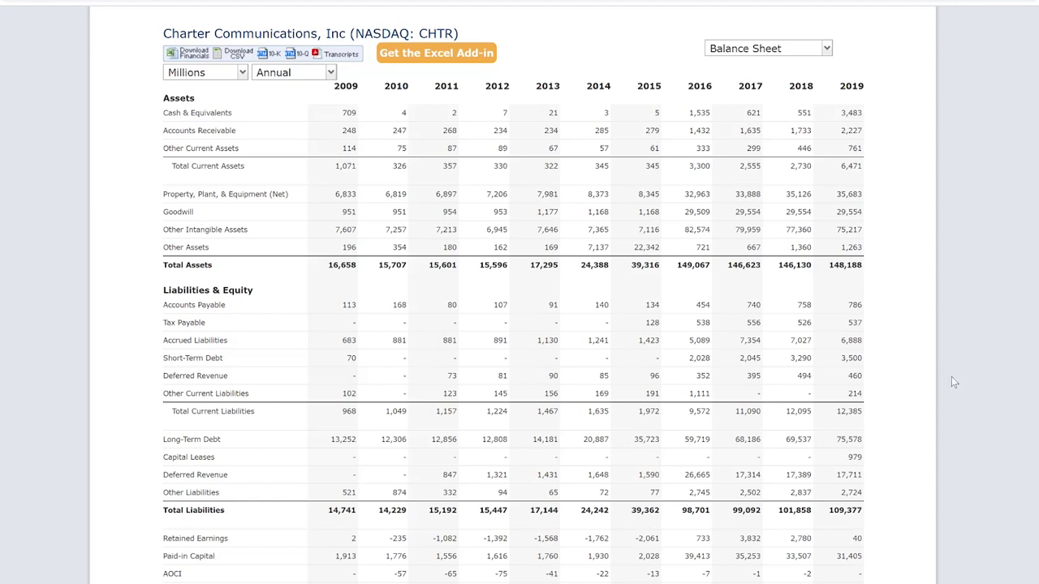
pyautogui.scroll(-1, 955, 375)
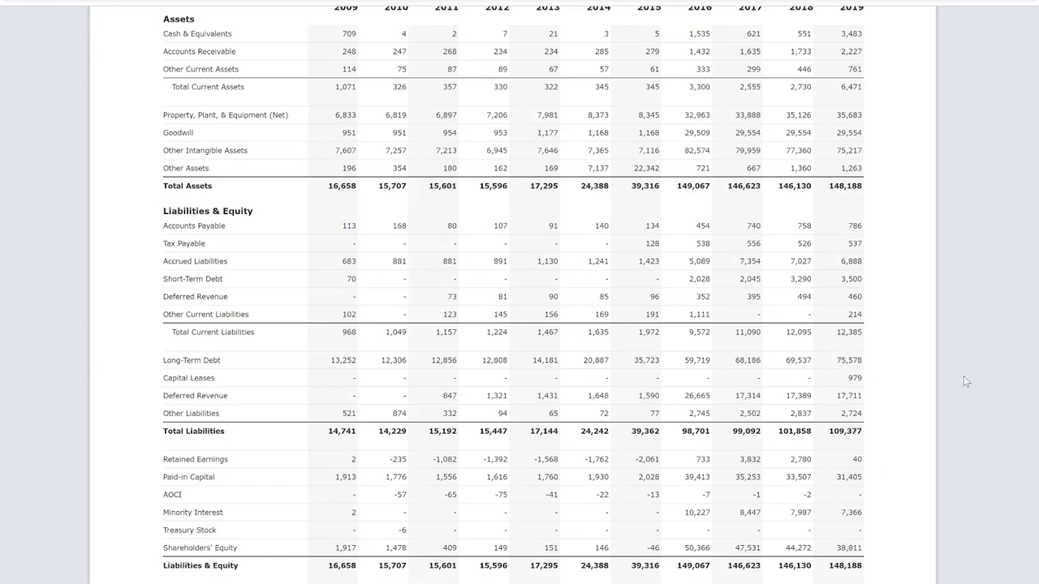
pyautogui.scroll(1, 963, 380)
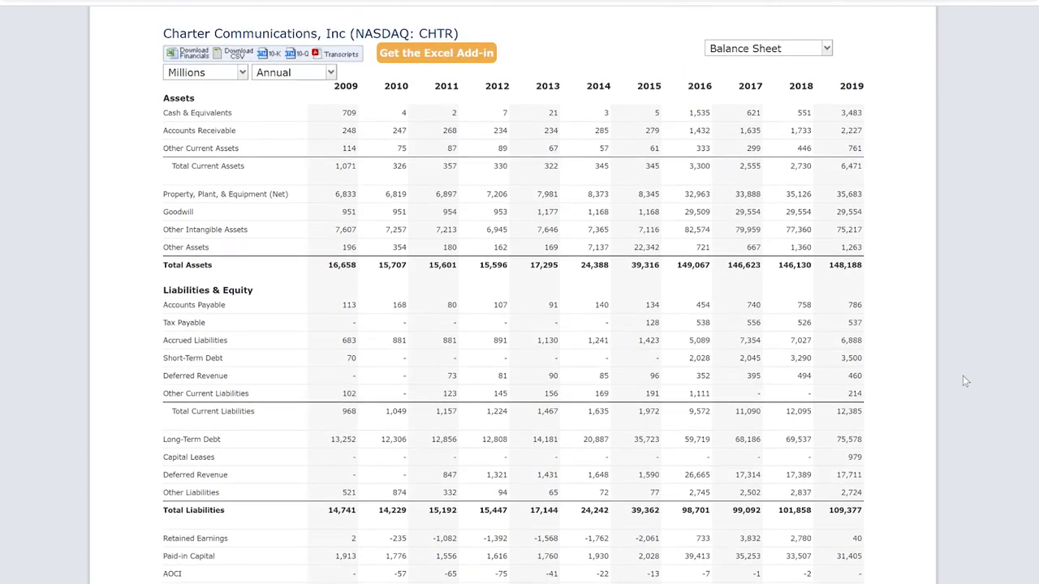
pyautogui.scroll(-1, 514, 293)
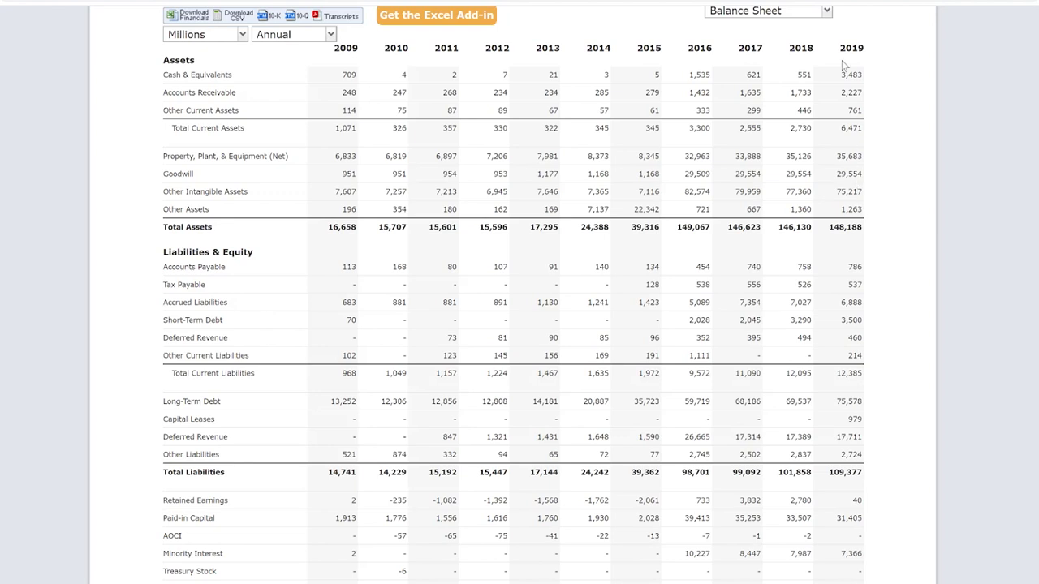
# Return to Charter's cash flow statement and highlight the 2019 cash from operations.
pyautogui.click(825, 11)
pyautogui.click(800, 84)
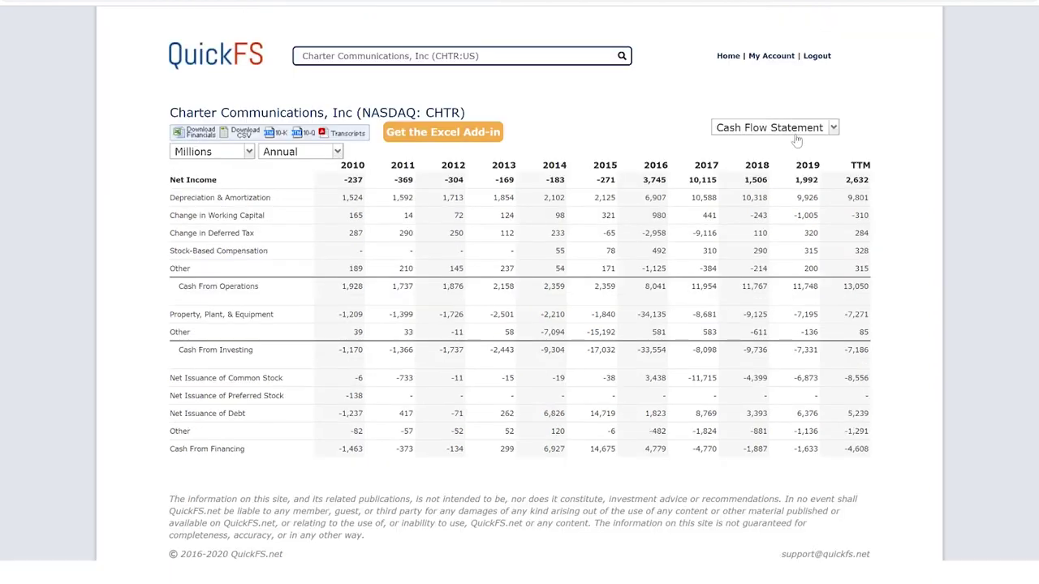
pyautogui.doubleClick(804, 286)
# Show Charter's balance sheet again and point out the 2019 cash and equivalents.
pyautogui.click(771, 126)
pyautogui.click(759, 181)
pyautogui.scroll(-2, 948, 233)
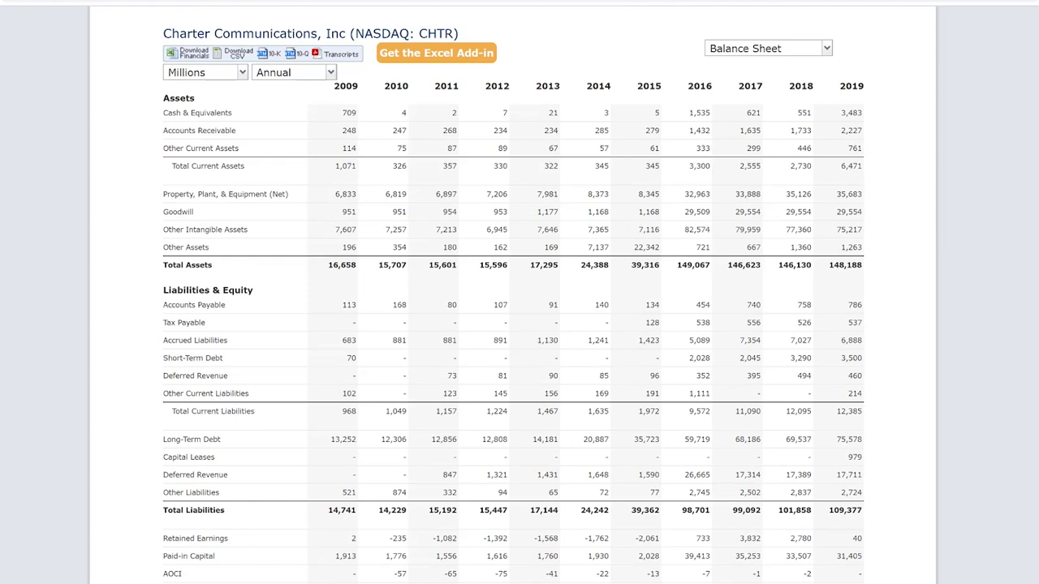
pyautogui.scroll(-1, 514, 298)
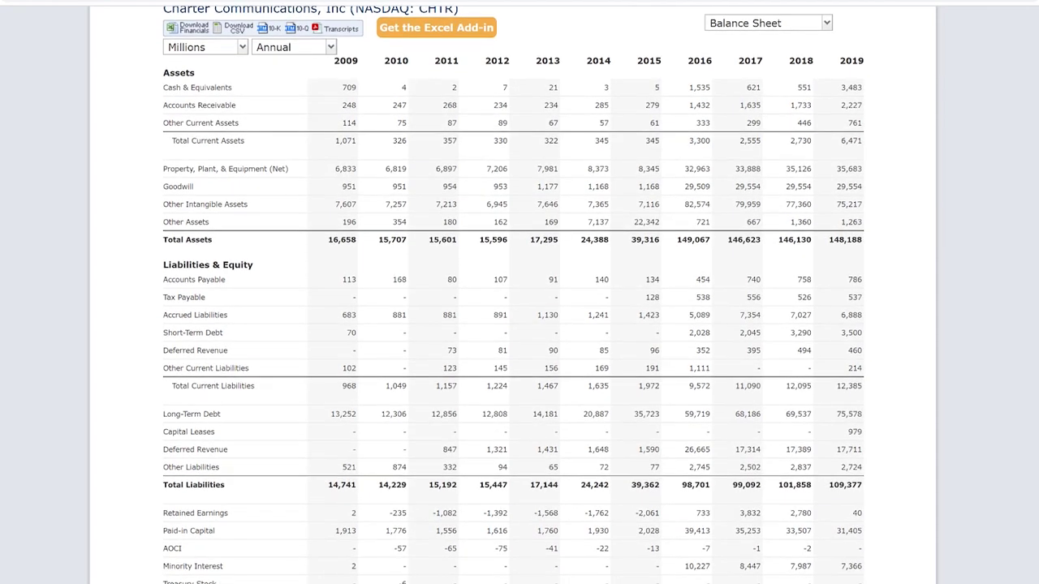
pyautogui.moveTo(840, 88); pyautogui.dragTo(885, 91)
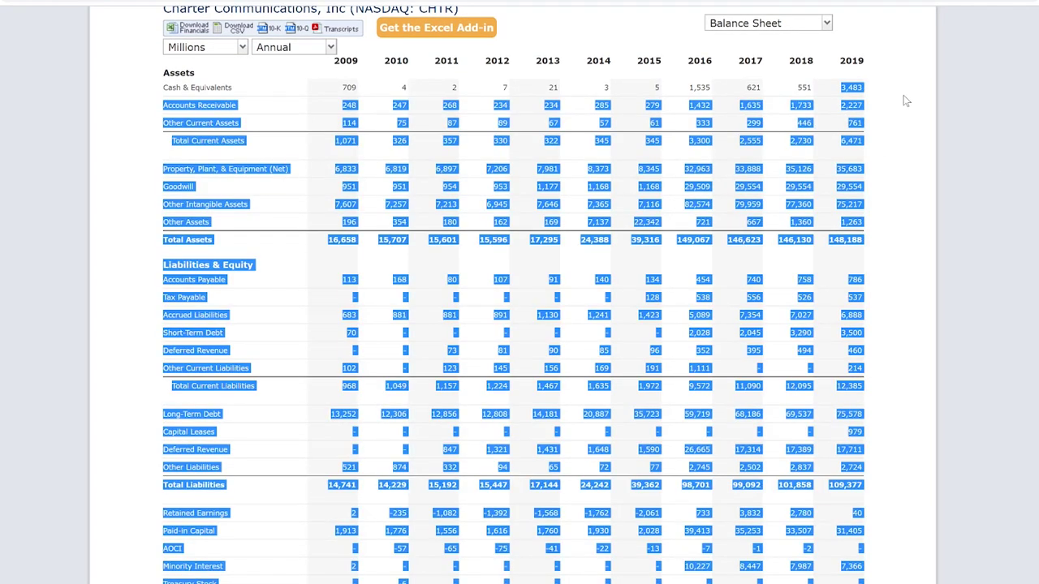
pyautogui.click(854, 87)
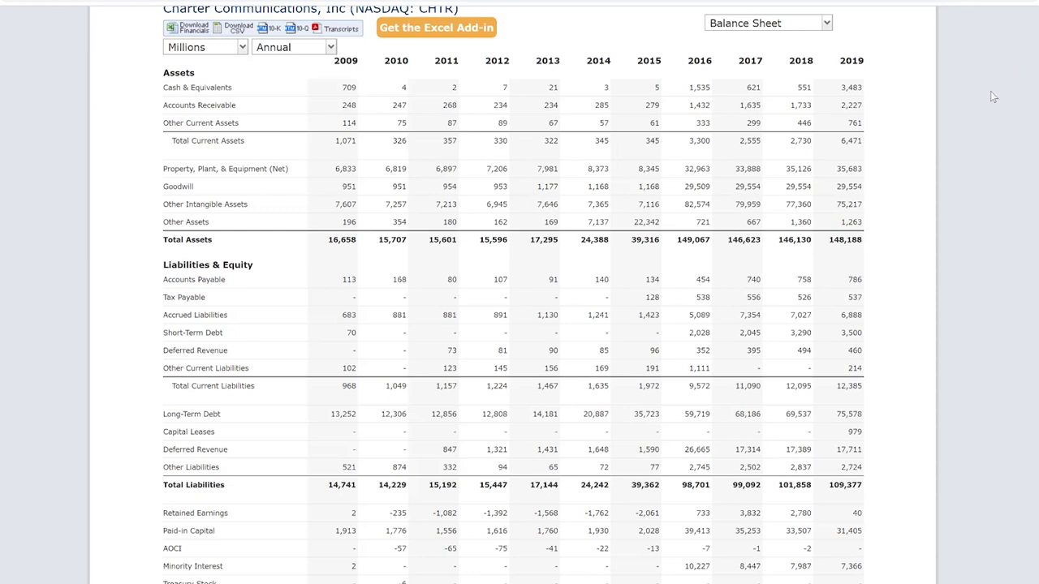
# Return to Charter's overview and review its valuation ratios, return on invested capital chart and yearly figures.
pyautogui.click(798, 29)
pyautogui.click(742, 44)
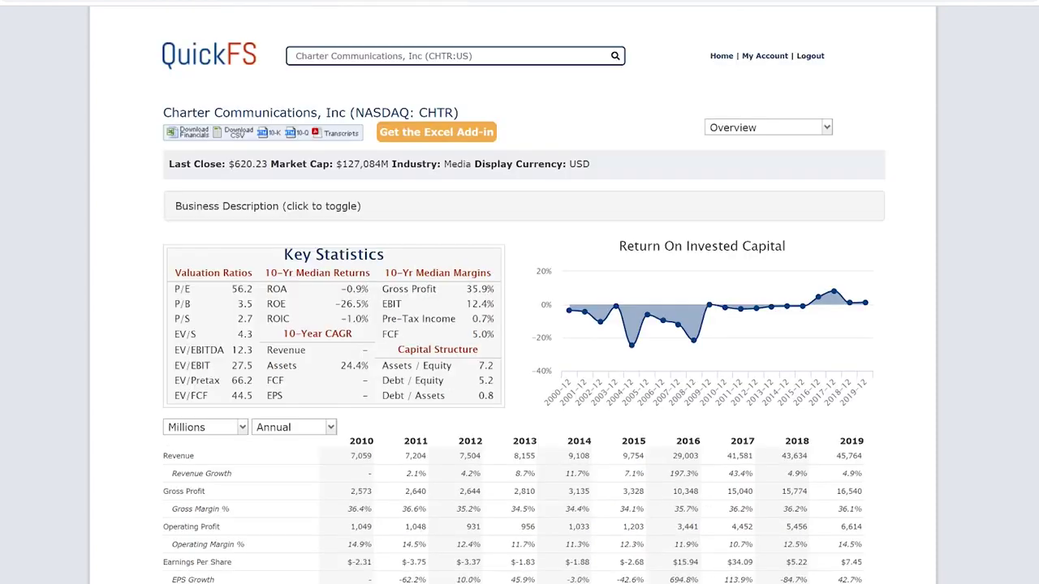
pyautogui.scroll(-1, 523, 309)
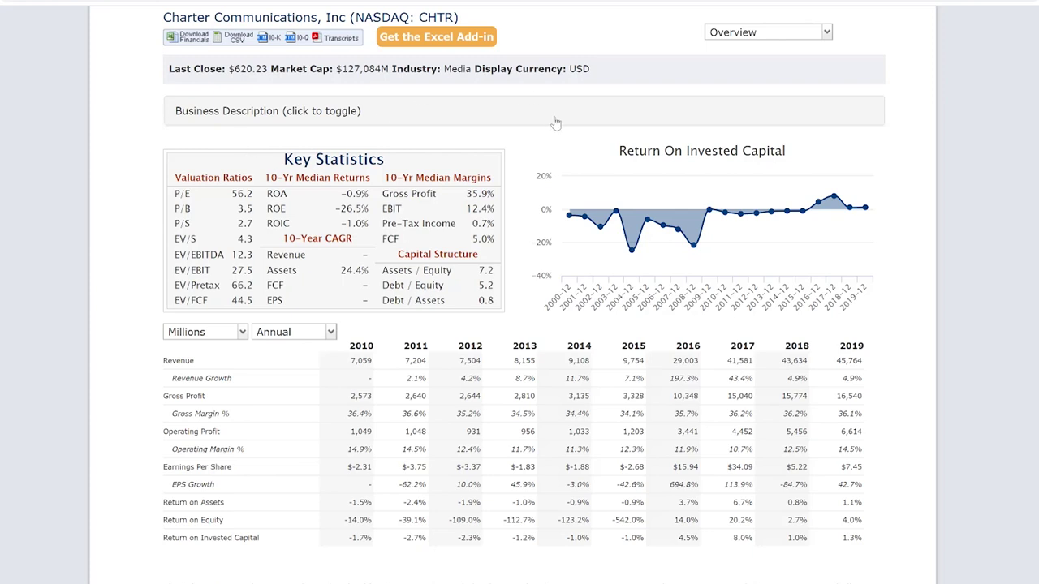
# Check Charter's cash flow statement once more and go back to the company overview.
pyautogui.click(807, 37)
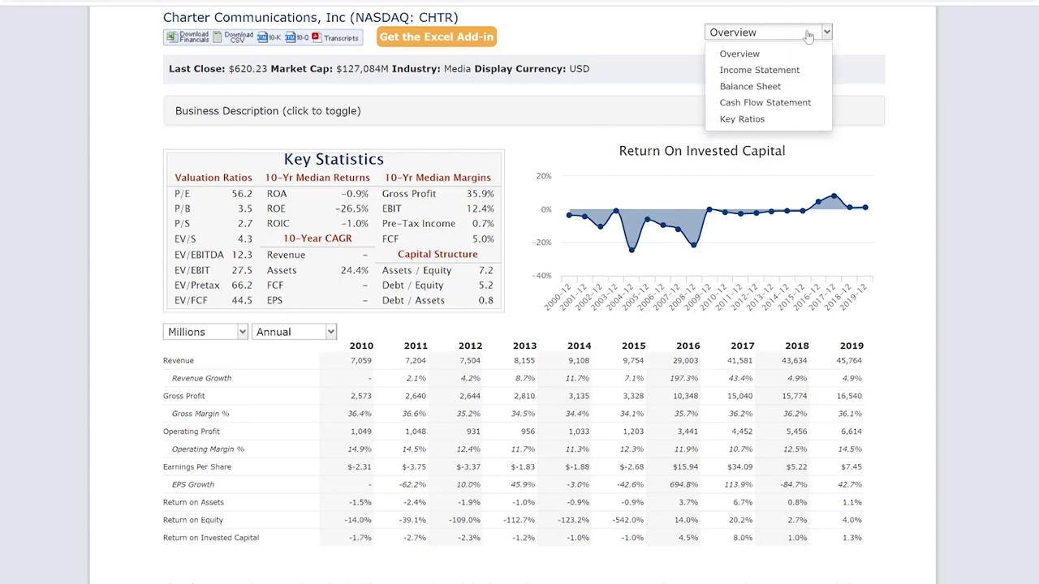
pyautogui.click(799, 102)
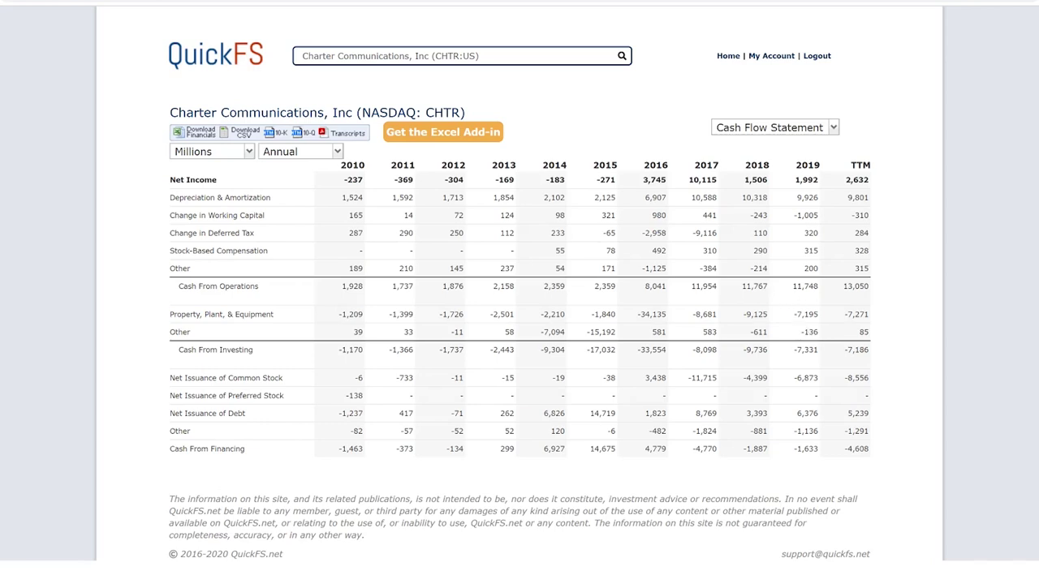
pyautogui.click(834, 128)
pyautogui.click(755, 146)
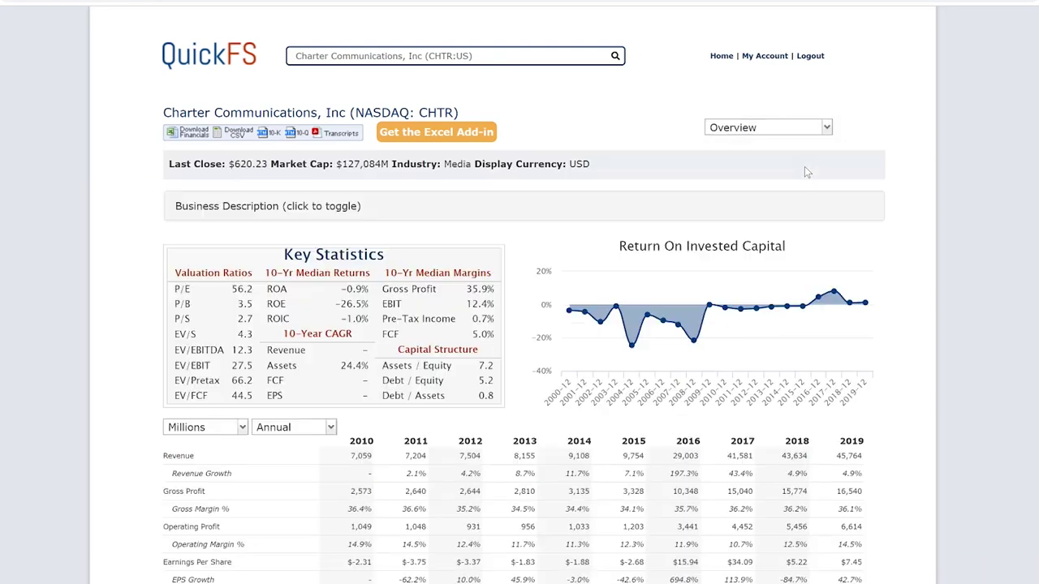